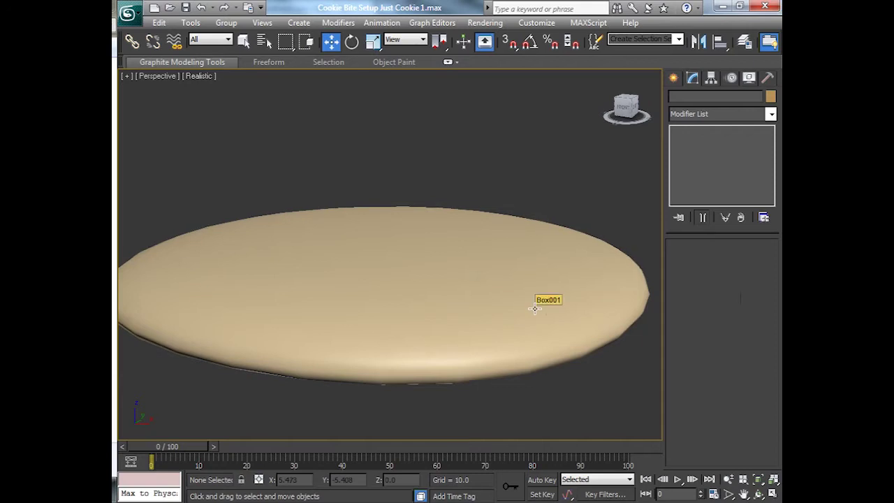
Step: Turn on Edged Faces and orbit around the selected cookie Box001 to view it from above and below
key("F4")
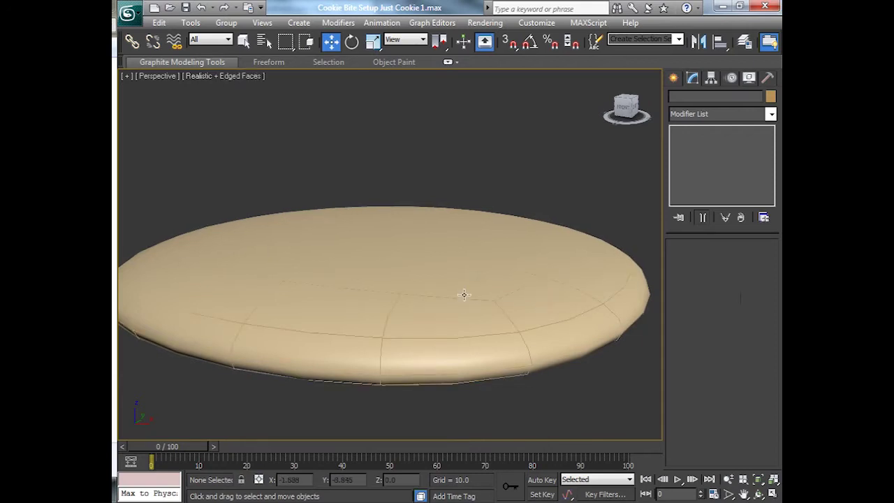
mouse_move(465, 297)
middle_mouse_down("alt")
mouse_move(465, 385)
mouse_move(480, 339)
mouse_move(532, 308)
mouse_move(481, 303)
mouse_move(489, 313)
mouse_move(469, 306)
middle_mouse_up("alt")
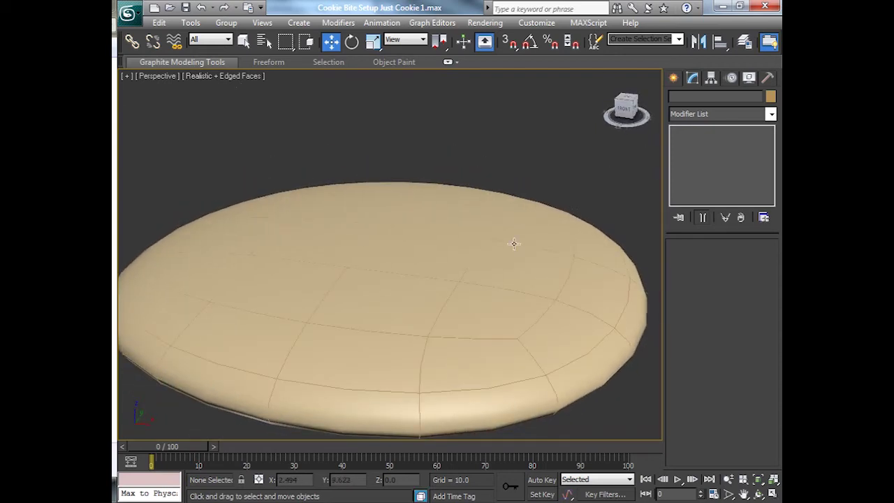
left_click(605, 257)
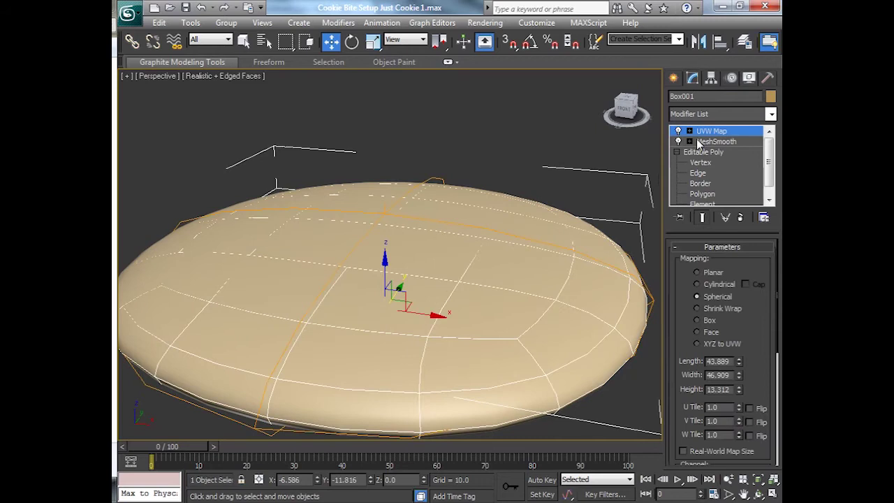
mouse_move(434, 319)
middle_mouse_down("alt")
mouse_move(443, 337)
mouse_move(464, 325)
mouse_move(441, 241)
mouse_move(436, 279)
mouse_move(411, 304)
mouse_move(442, 329)
mouse_move(446, 312)
middle_mouse_up("alt")
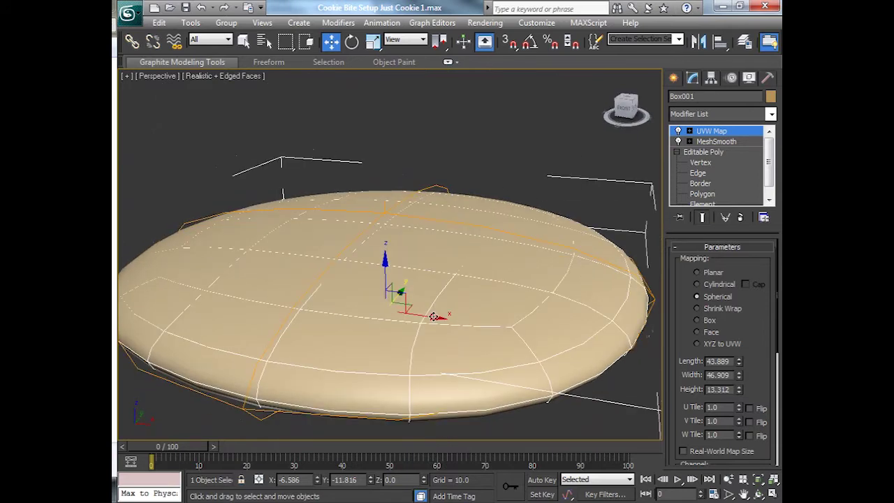
Step: Switch to the four-viewport layout and back to a full Perspective view, then zoom out and view from above
left_click(772, 494)
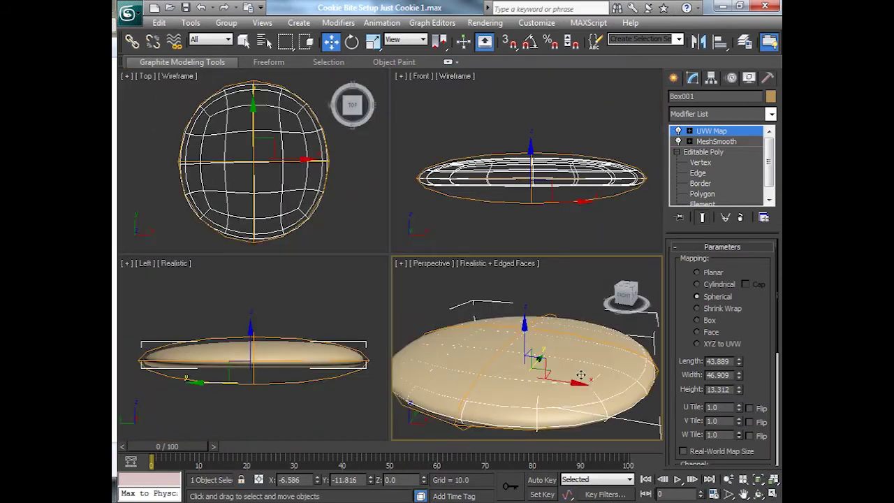
left_click(442, 287)
left_click(773, 493)
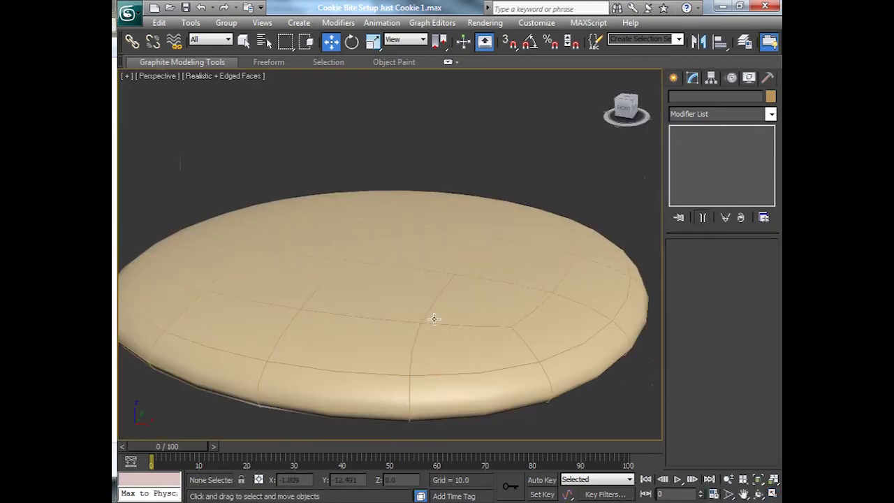
scroll(432, 314, "down", 5)
middle_click_drag(432, 312, 457, 320, "alt")
Step: With the home grid shown, create Cylinder001 beside the cookie: radius 4.55, height 40.951, 1 height segment
key("g")
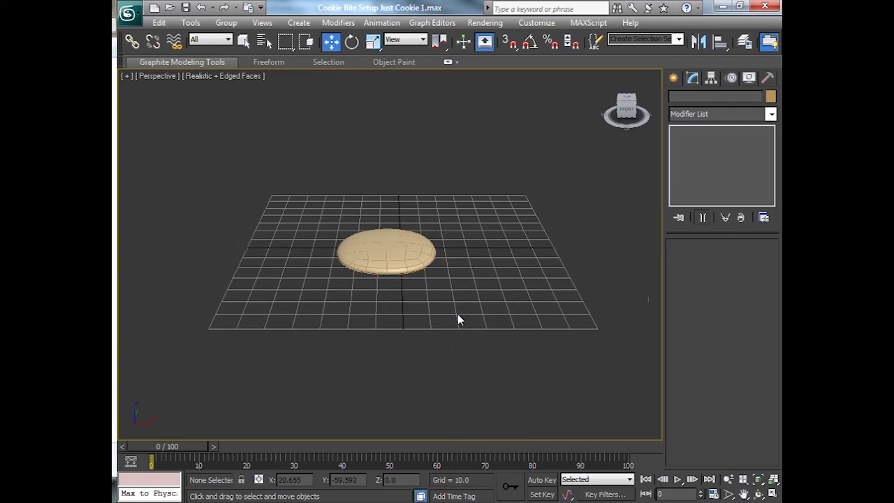
middle_click_drag(424, 325, 377, 363)
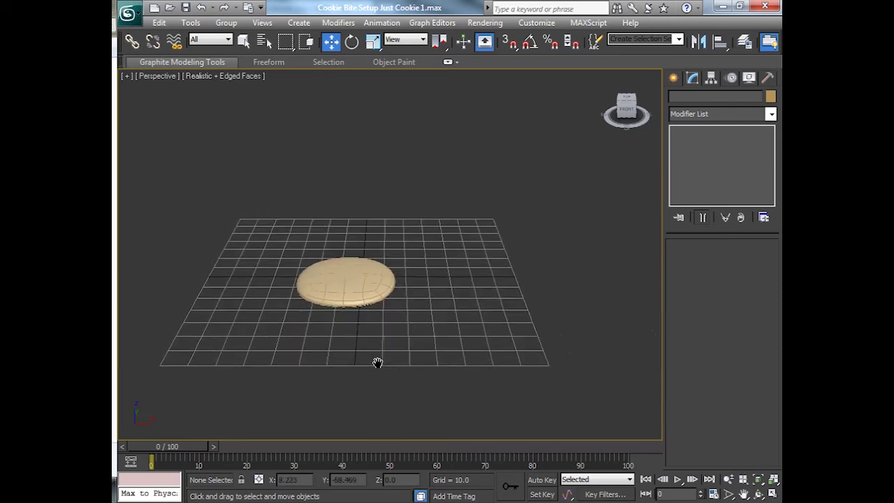
left_click(675, 79)
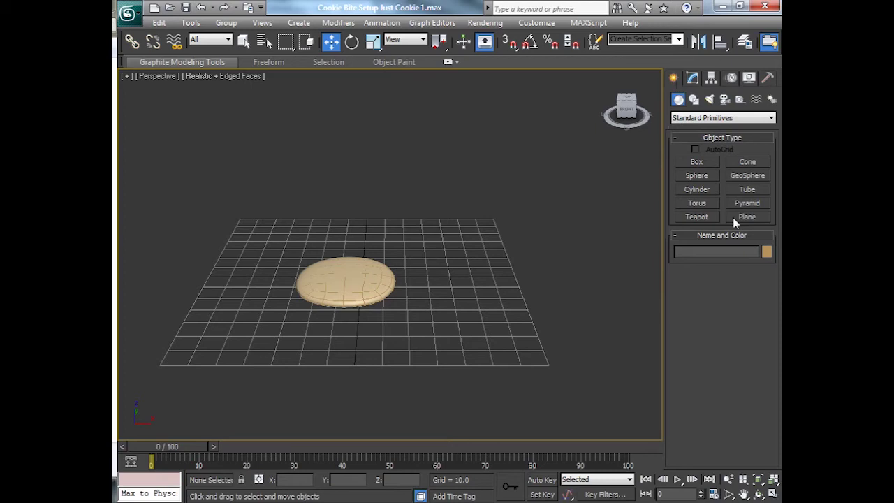
left_click(711, 192)
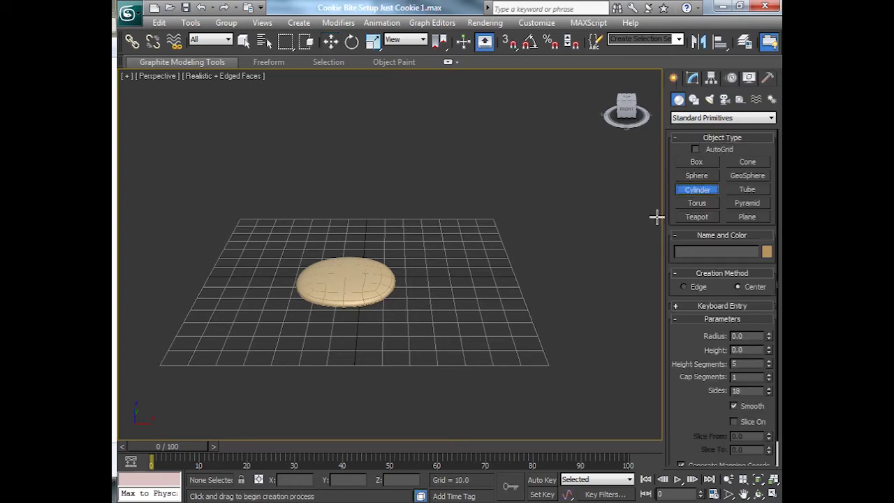
mouse_move(486, 330)
left_mouse_down()
mouse_move(496, 338)
mouse_move(494, 329)
left_mouse_up()
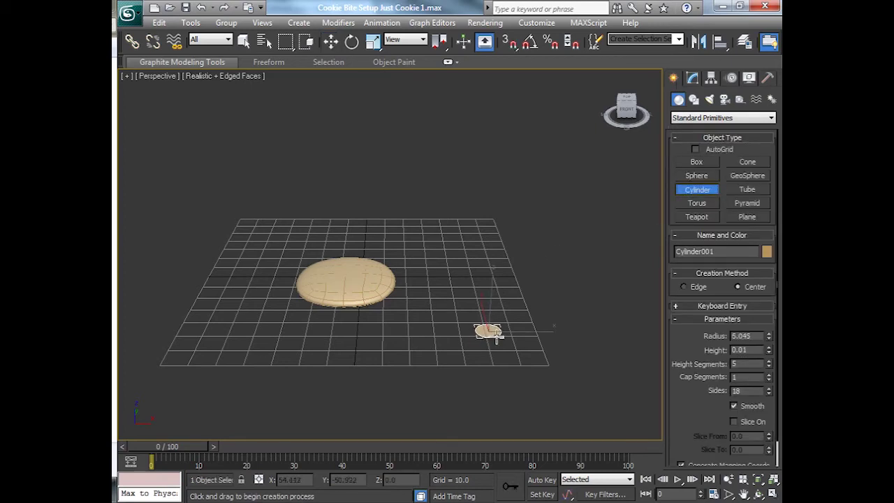
left_click(514, 229)
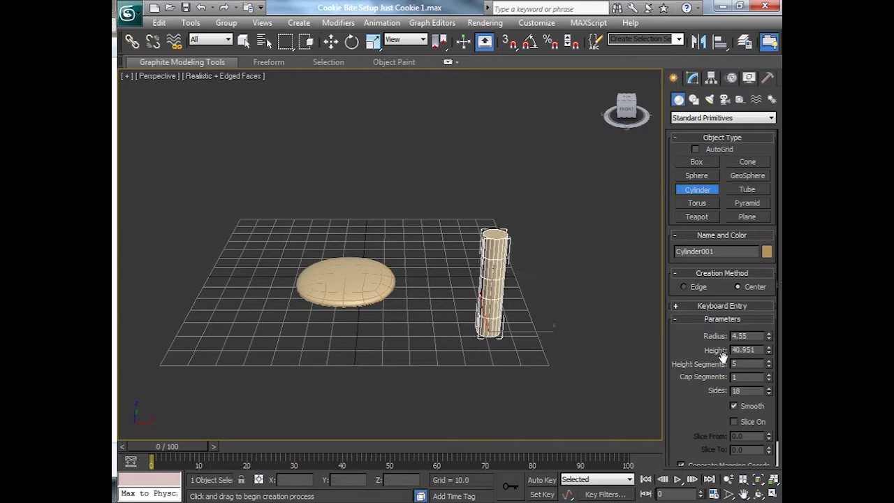
right_click(768, 365)
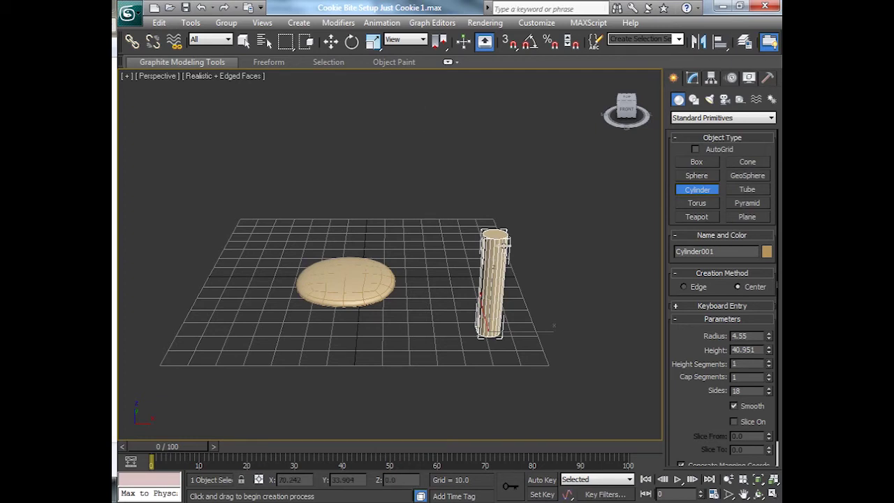
Step: Lower Cylinder001 below the grid along Z
key("w")
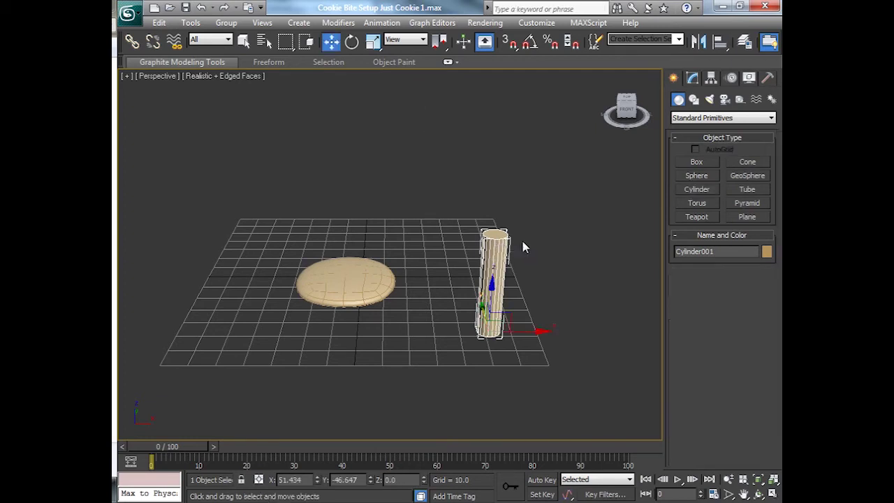
left_click_drag(492, 285, 490, 319)
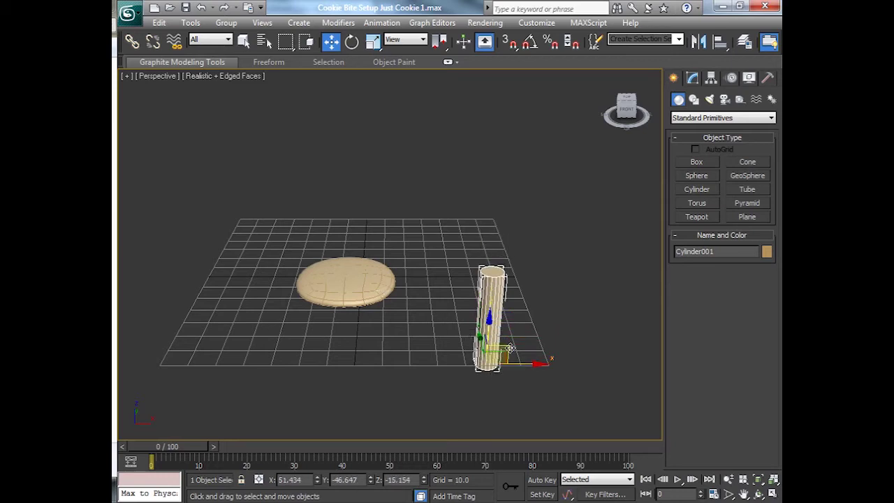
middle_click_drag(520, 345, 533, 343)
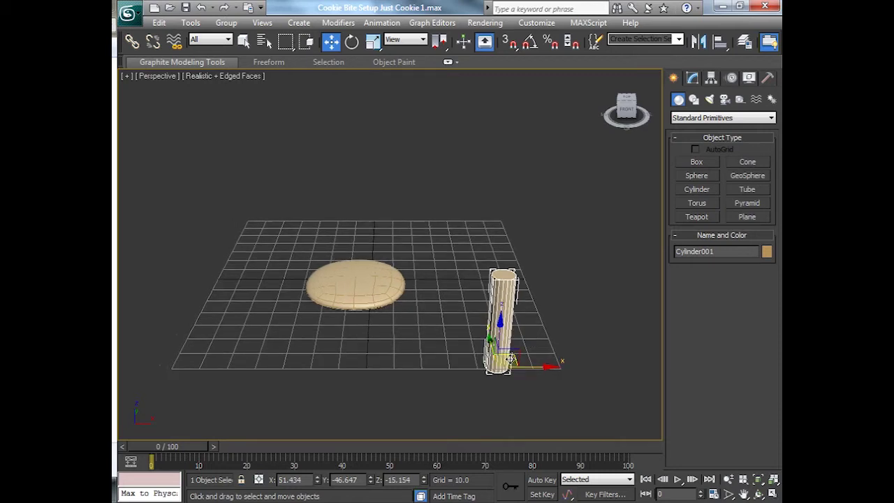
Step: Shift-clone the cylinder three times, making Cylinder002 to Cylinder004 in a staggered row
left_click_drag(512, 360, 482, 388, "shift")
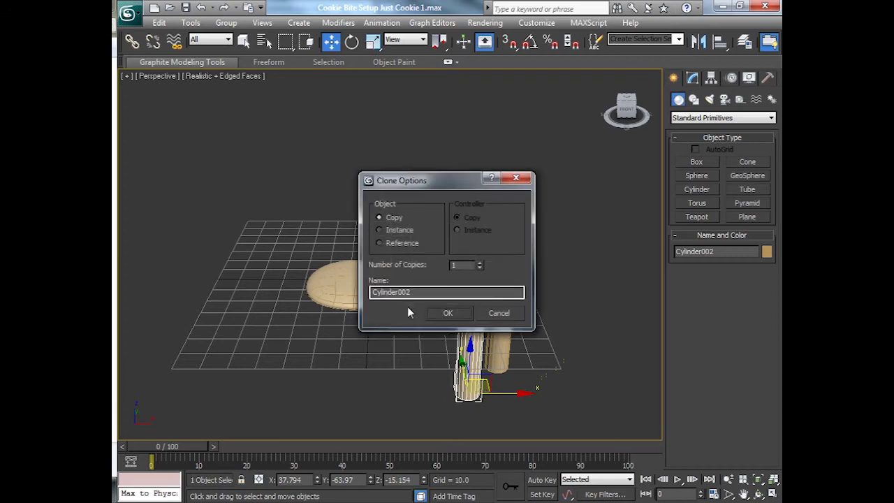
left_click(447, 313)
mouse_move(496, 388)
left_mouse_down("shift")
mouse_move(536, 389)
mouse_move(565, 335)
mouse_move(551, 338)
mouse_move(595, 320)
mouse_move(575, 304)
mouse_move(557, 307)
left_mouse_up("shift")
left_click(447, 314)
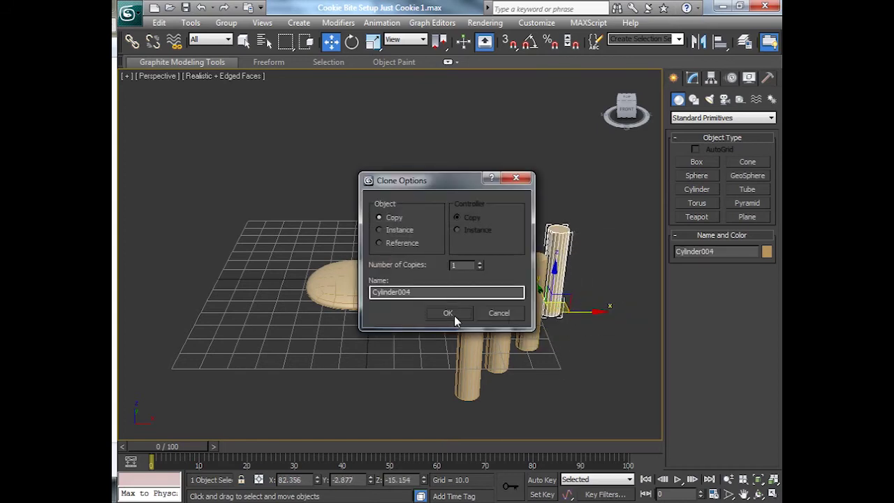
left_click(448, 313)
mouse_move(486, 367)
middle_mouse_down("alt")
mouse_move(506, 381)
mouse_move(484, 365)
middle_mouse_up("alt")
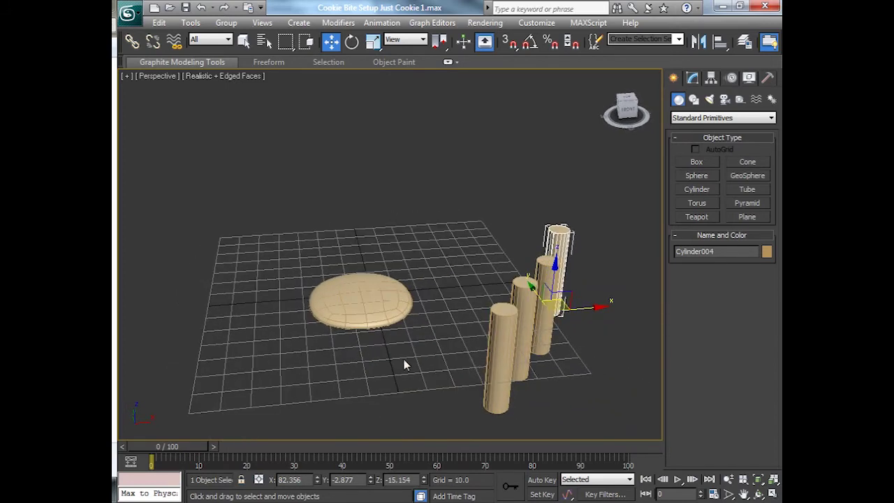
scroll(439, 303, "up", 5)
scroll(421, 295, "down", 5)
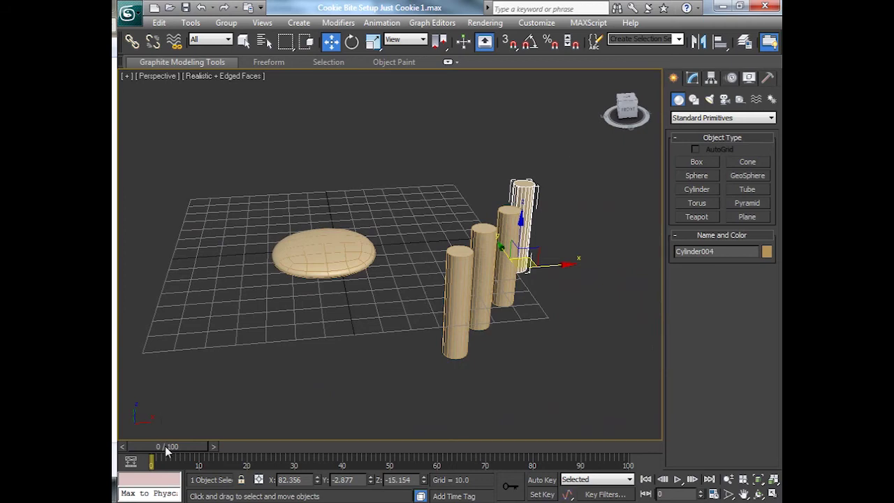
Step: Turn on Auto Key, select all four cylinders, and return the time slider to frame 0
left_click(541, 480)
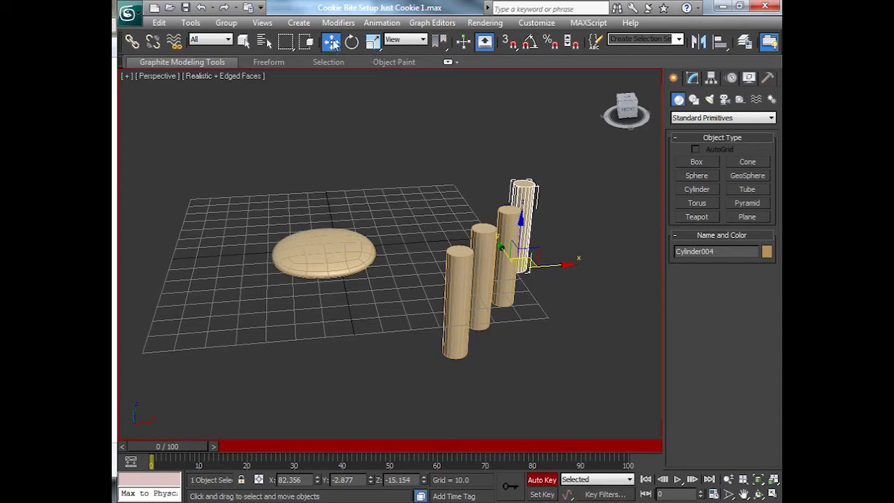
left_click(341, 269)
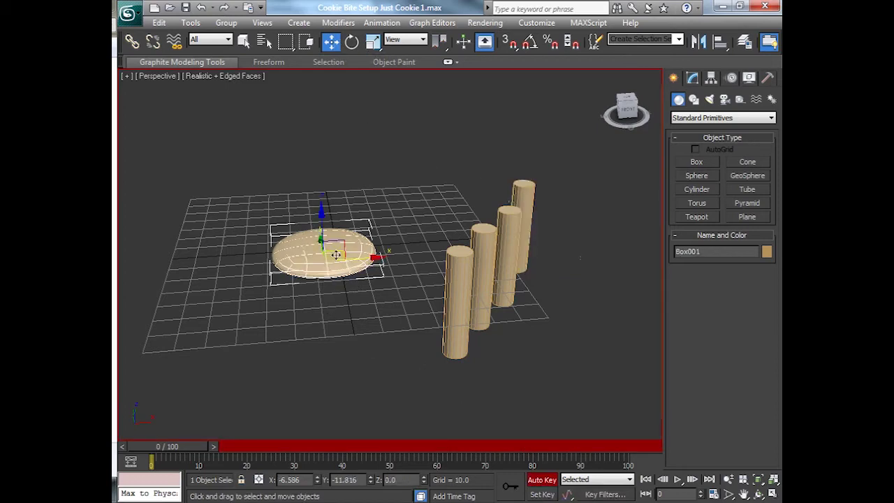
left_click_drag(343, 255, 338, 257)
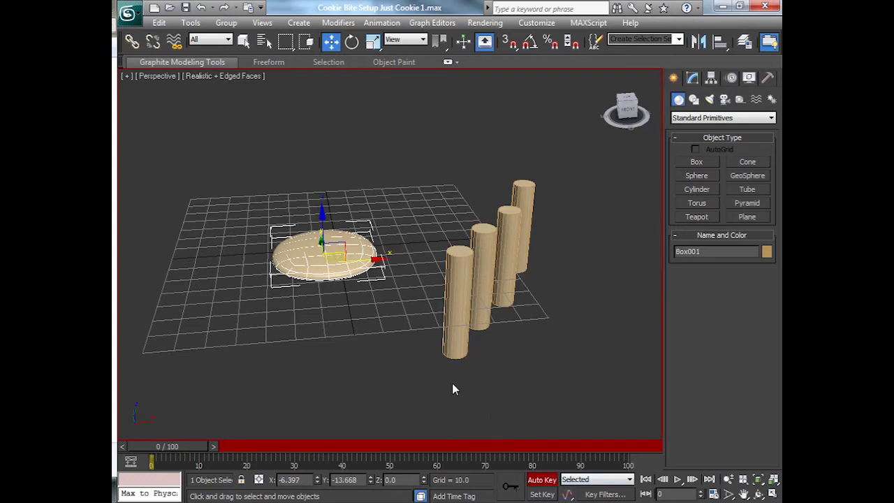
left_click(451, 327)
left_click_drag(579, 216, 426, 356)
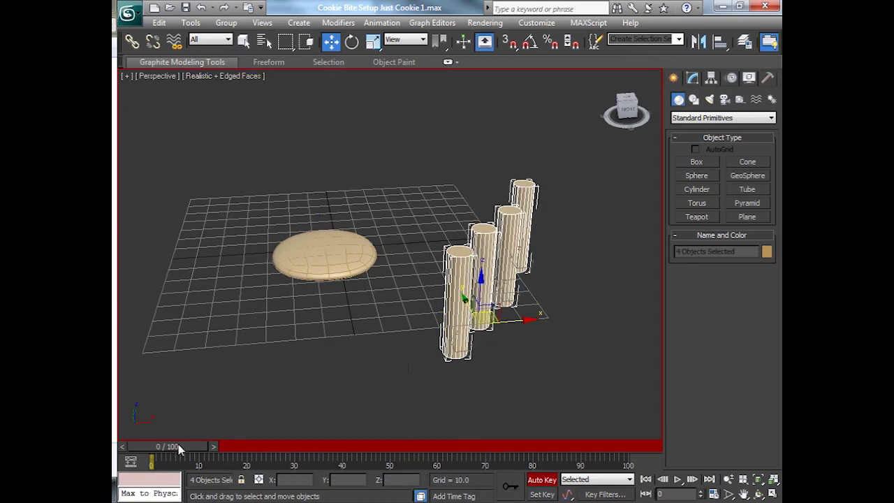
mouse_move(178, 444)
left_mouse_down()
mouse_move(249, 443)
mouse_move(171, 444)
left_mouse_up()
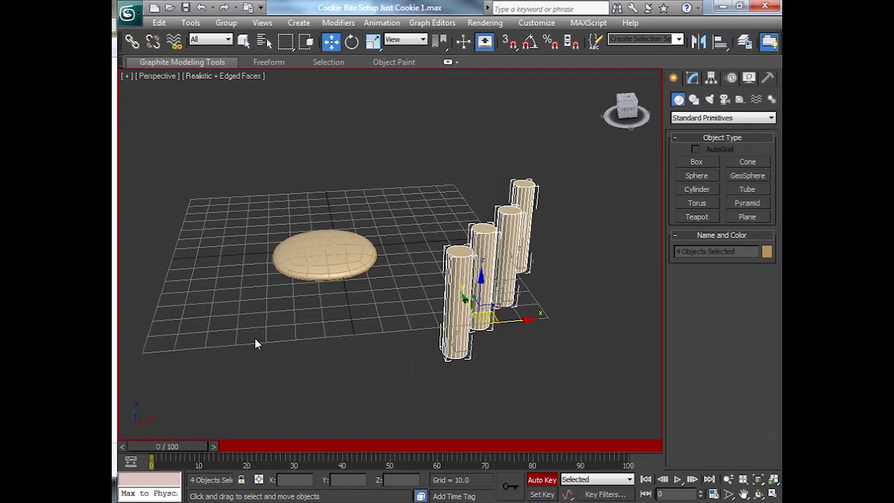
Step: Select the cookie and inspect its modifier stack in the Modify panel
left_click(350, 240)
left_click(694, 78)
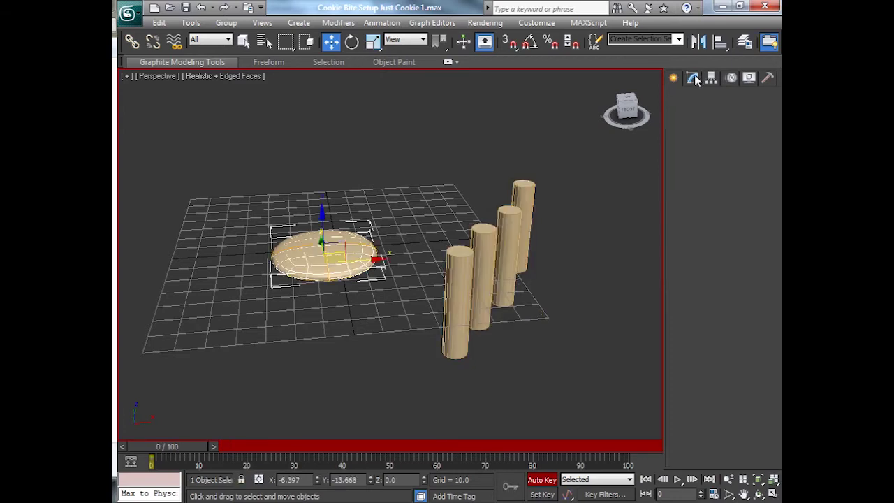
left_click(771, 115)
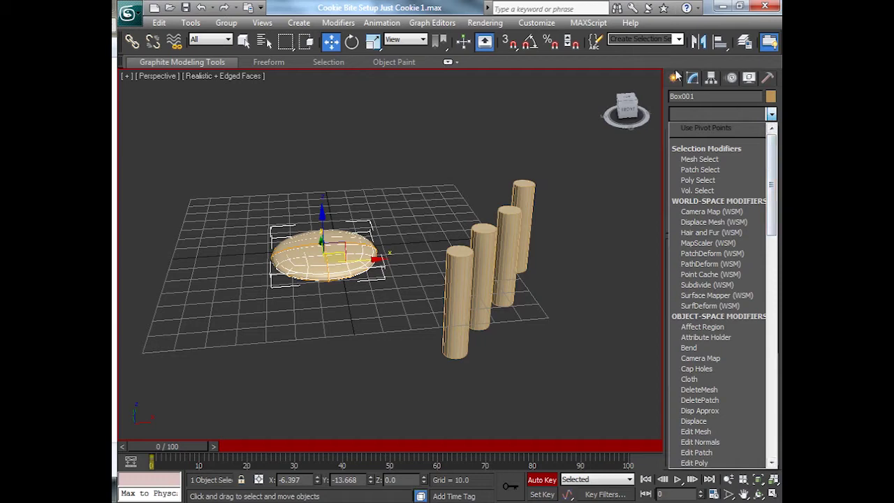
key("u")
key("Return")
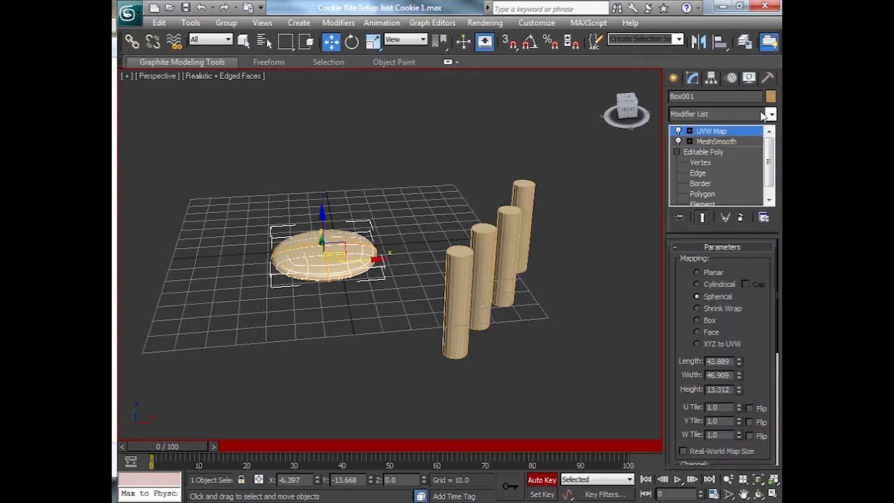
Step: Make the cookie a Compound Objects ProBoolean in Subtraction mode
left_click(673, 76)
left_click(690, 118)
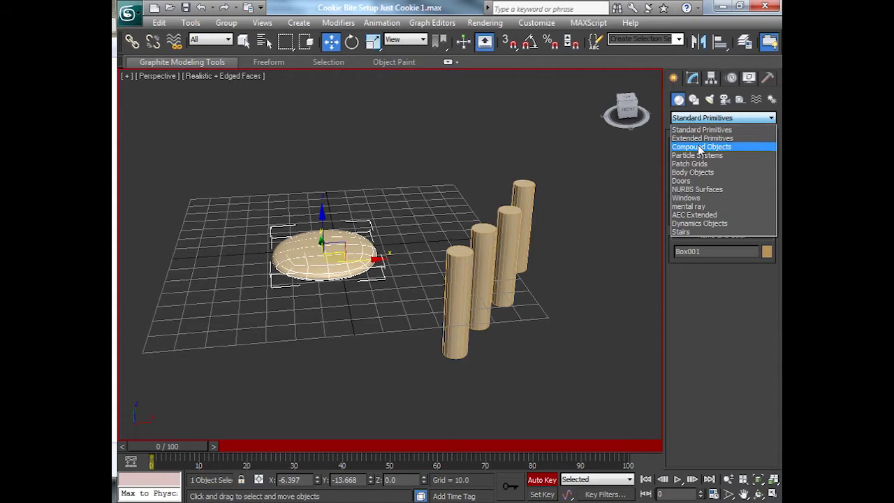
left_click(712, 148)
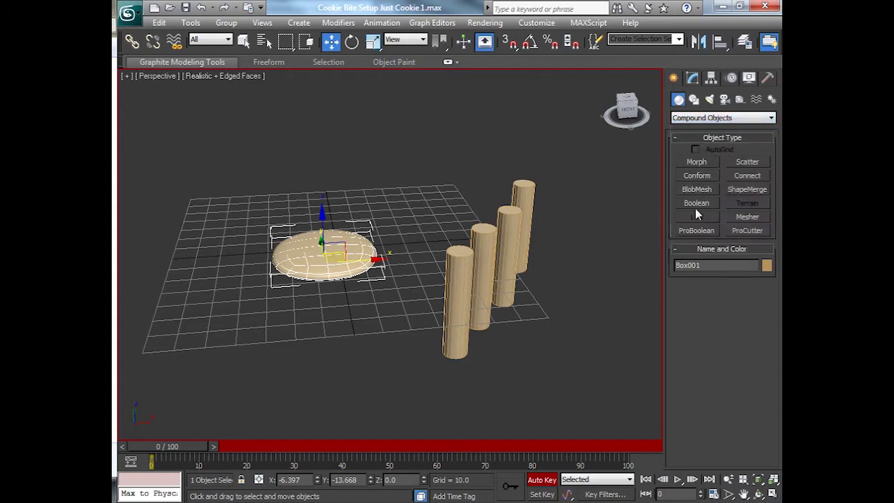
left_click(694, 231)
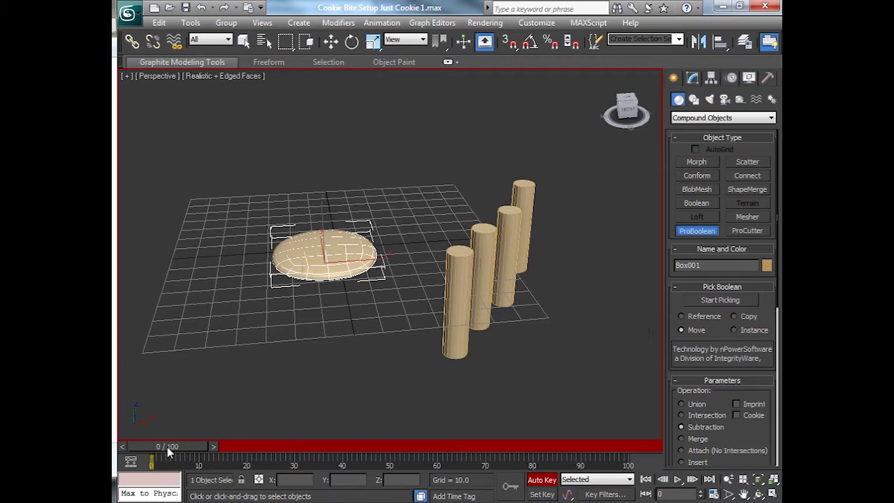
Step: Go to frame 30, exit ProBoolean picking, and select all four cylinders for moving
left_click_drag(167, 446, 300, 446)
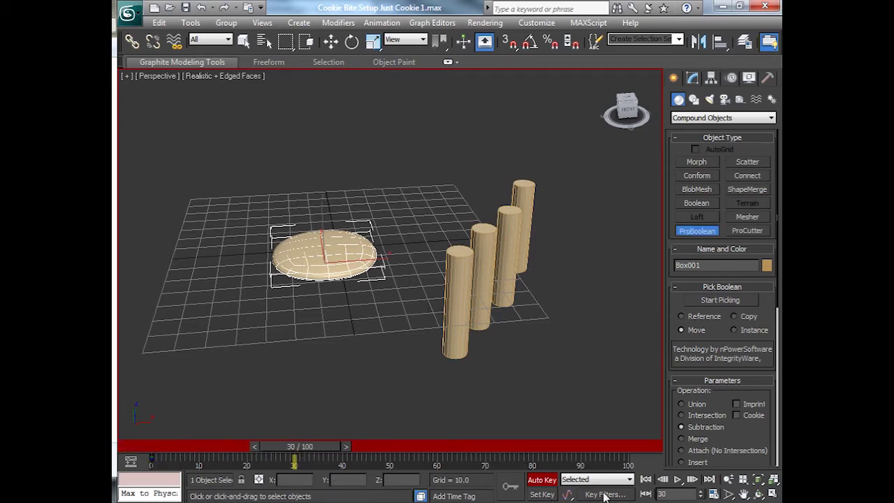
left_click(715, 302)
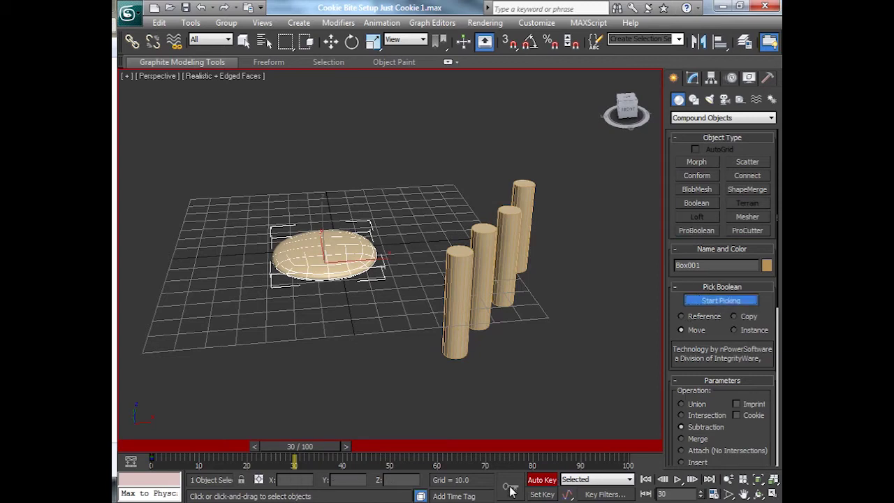
left_click(314, 444)
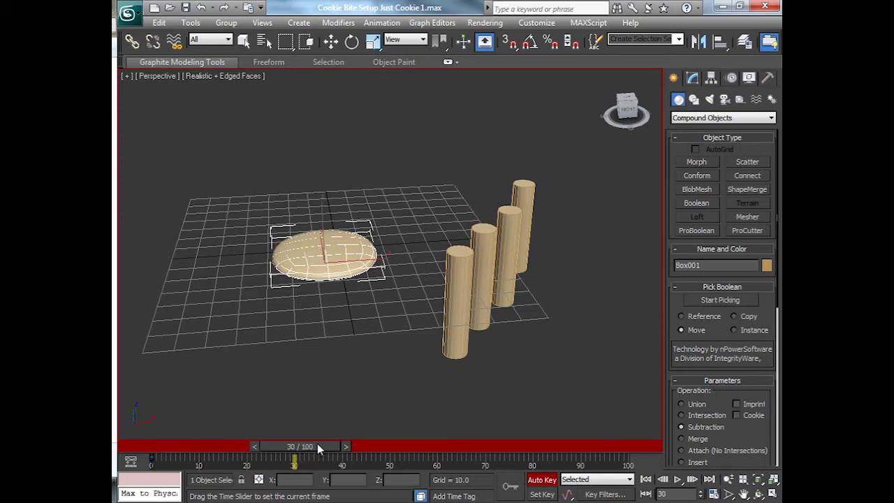
left_click(243, 42)
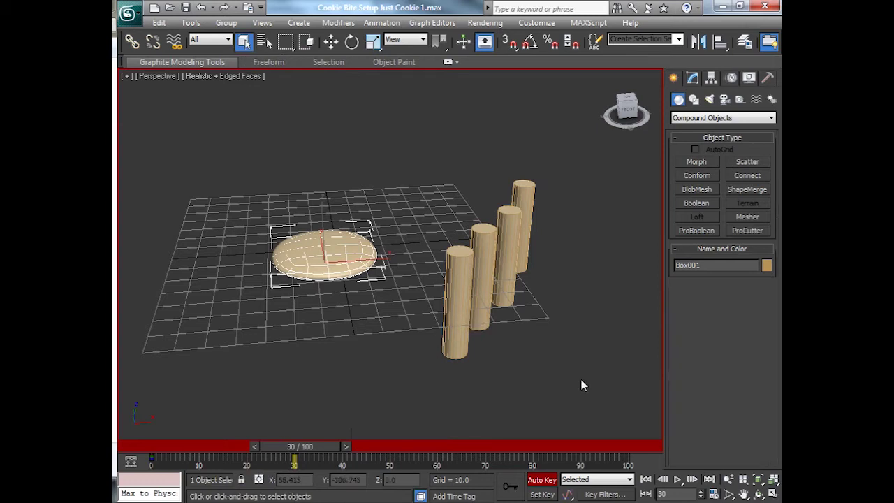
left_click_drag(580, 380, 452, 222)
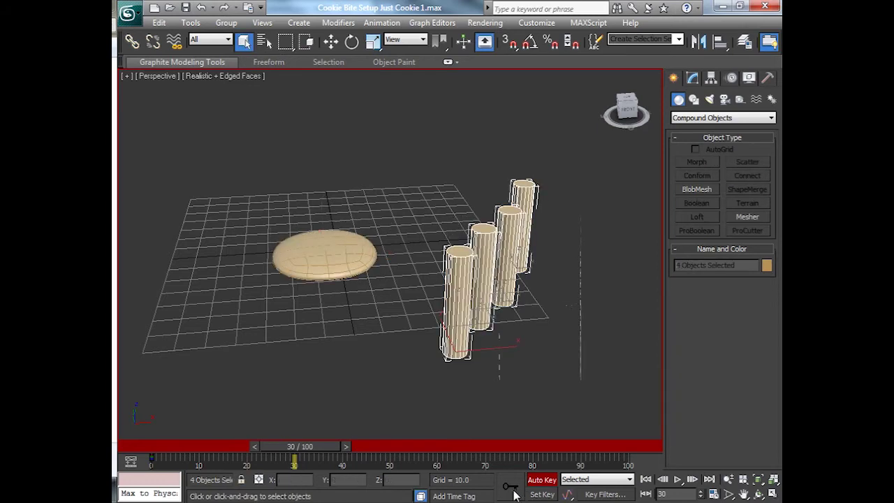
left_click(331, 42)
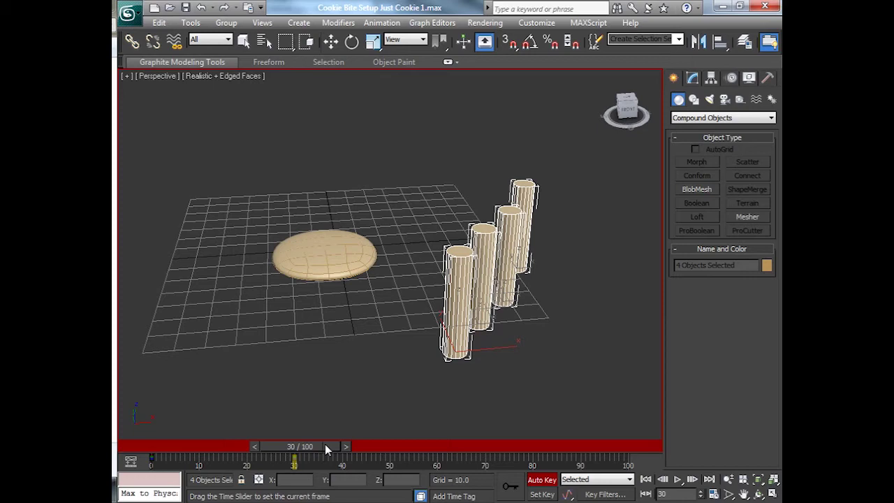
Step: At frame 31, shift all four cylinders closer to the cookie
left_click_drag(325, 444, 328, 447)
key("w")
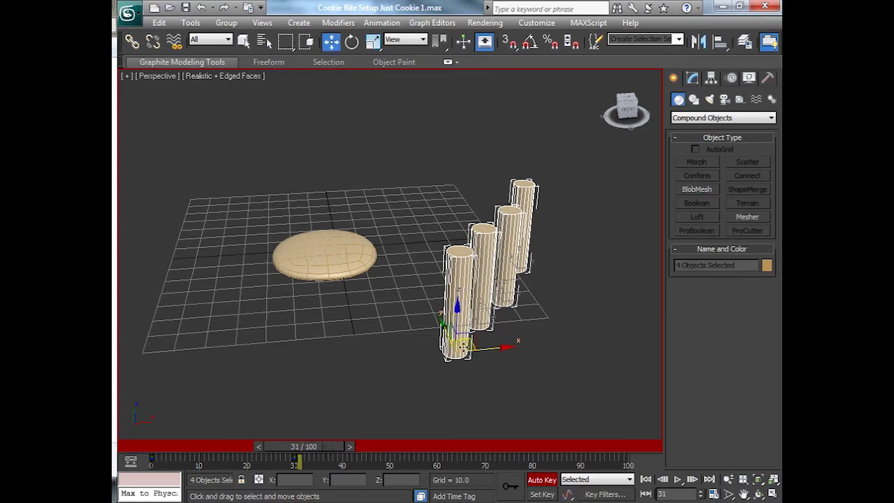
left_click_drag(463, 347, 439, 361)
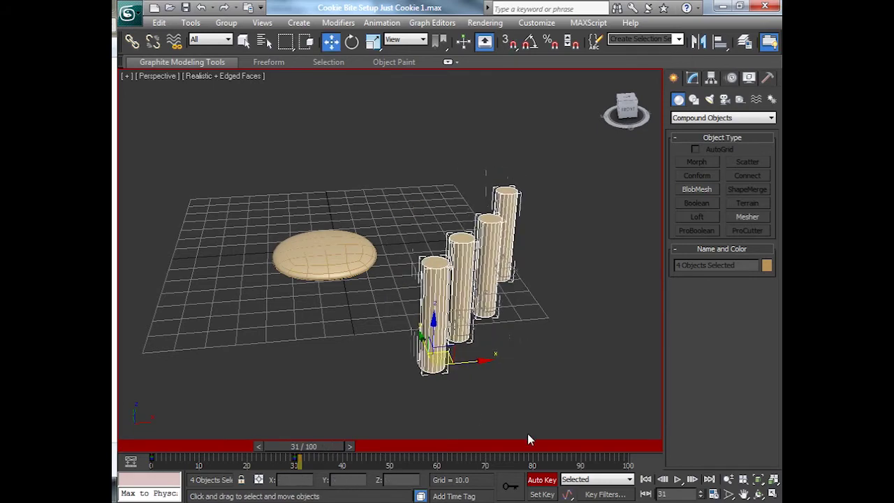
left_click(452, 377)
Step: Push front Cylinder002 into the cookie's edge, then select the cookie
left_click(437, 354)
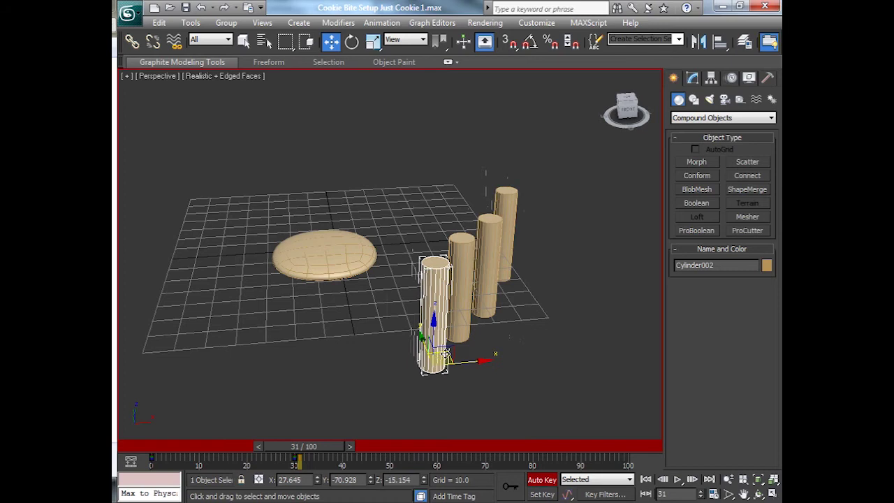
left_click_drag(441, 354, 377, 300)
scroll(429, 325, "up", 3)
middle_click_drag(479, 339, 525, 340)
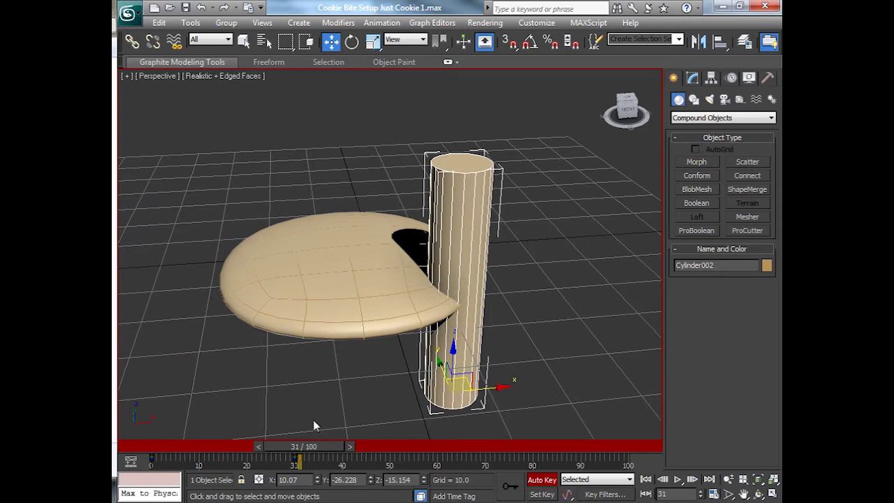
left_click(277, 161)
left_click(300, 255)
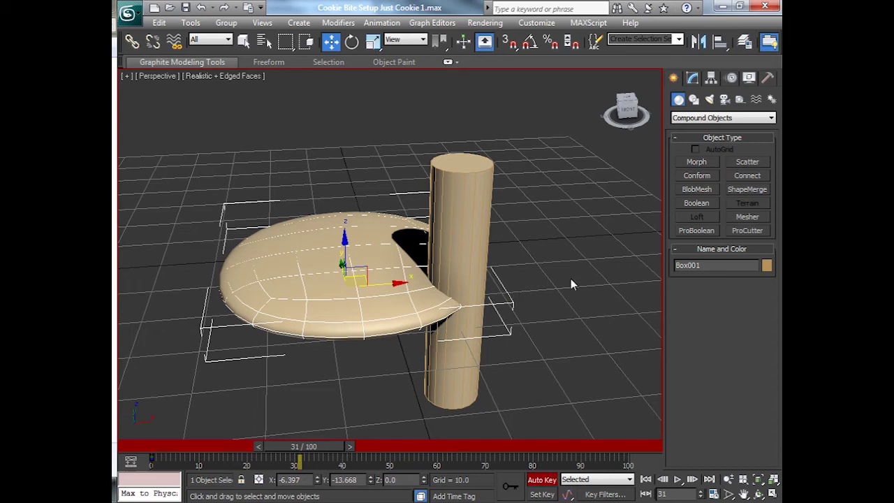
Step: Subtract Cylinder002 from the cookie with ProBoolean and scrub the timeline to check the bite
left_click(695, 231)
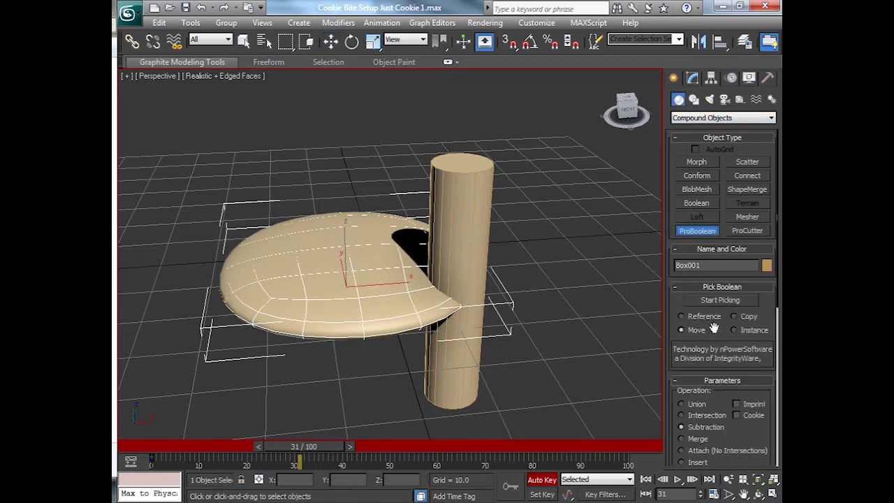
left_click(727, 299)
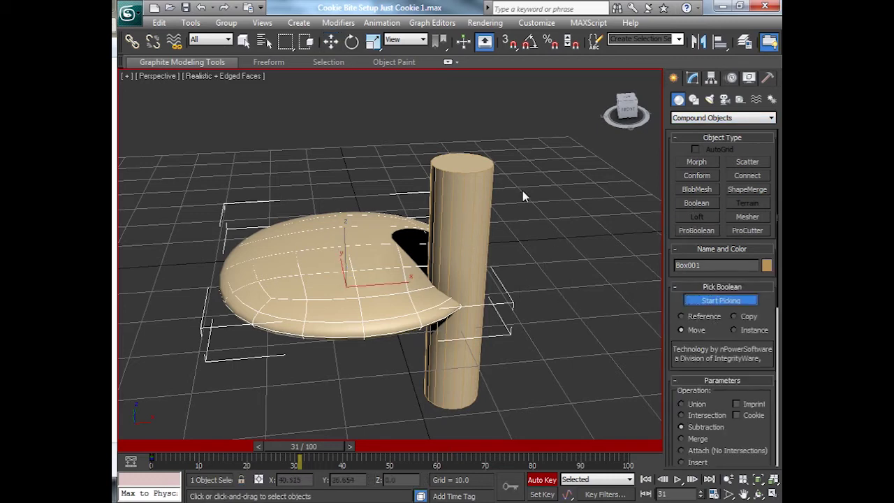
left_click(488, 181)
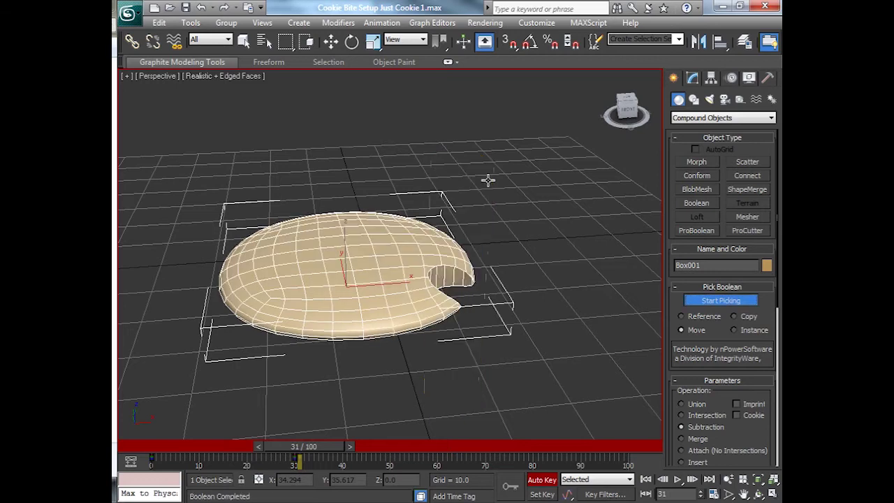
middle_click_drag(482, 330, 473, 351, "alt")
left_click_drag(274, 445, 304, 448)
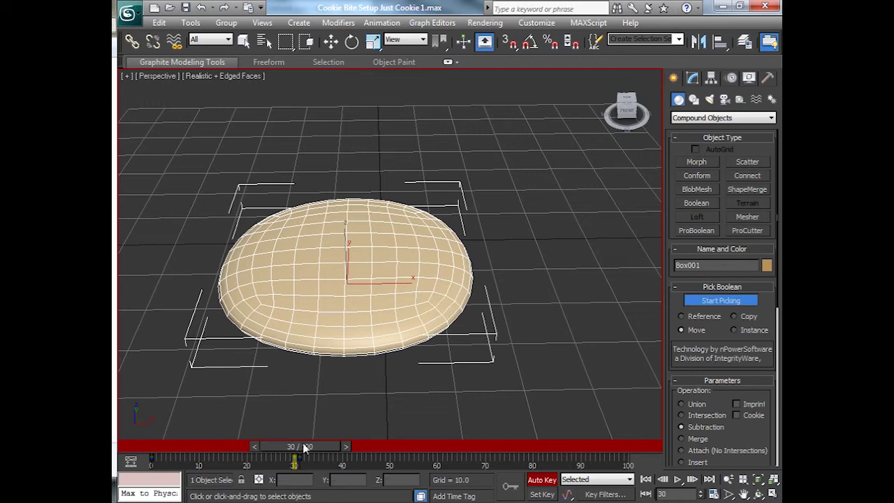
Step: View the bite at frame 31, undo an accidental second cylinder subtraction, and exit picking
left_click(347, 445)
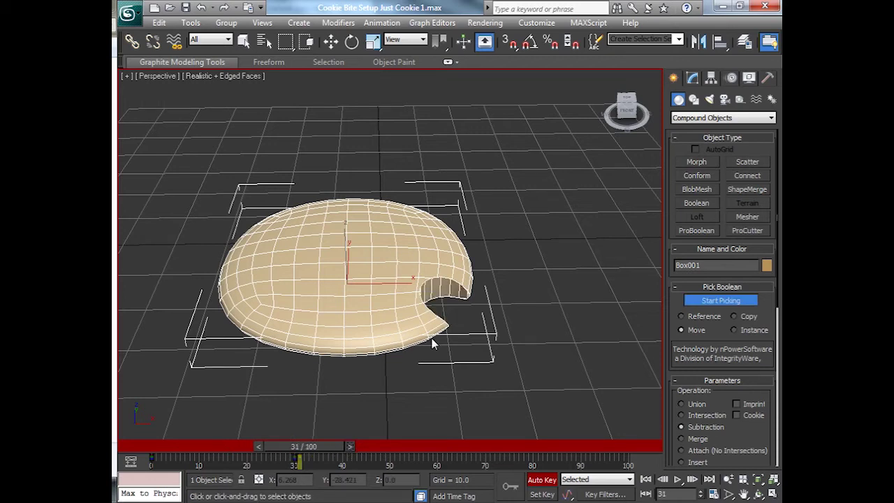
scroll(454, 391, "down", 5)
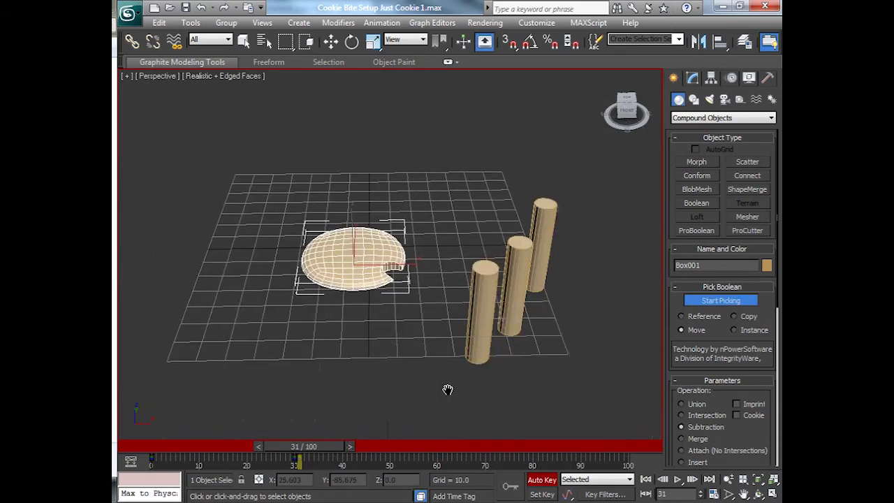
scroll(447, 389, "up", 3)
left_click(557, 347)
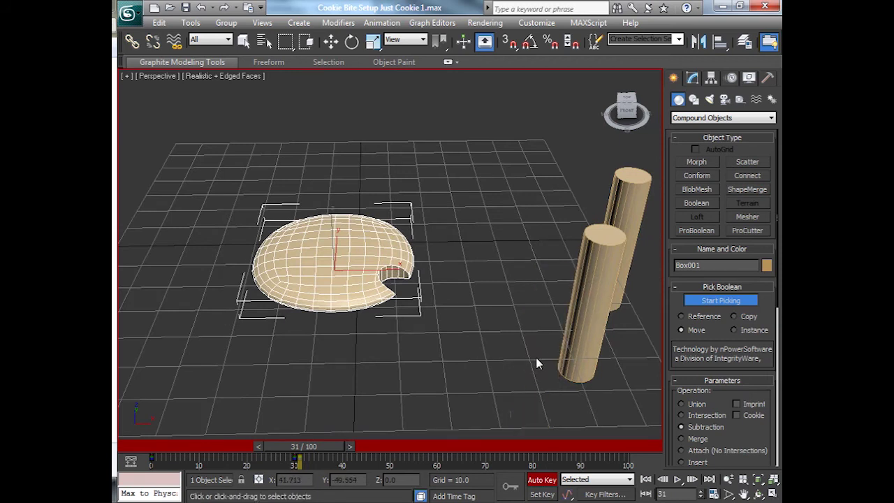
key("ctrl+z")
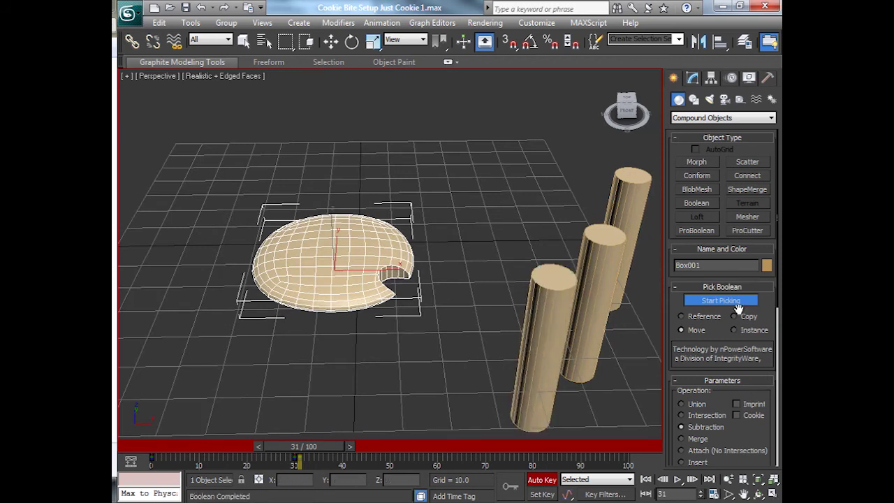
left_click(244, 40)
left_click(157, 282)
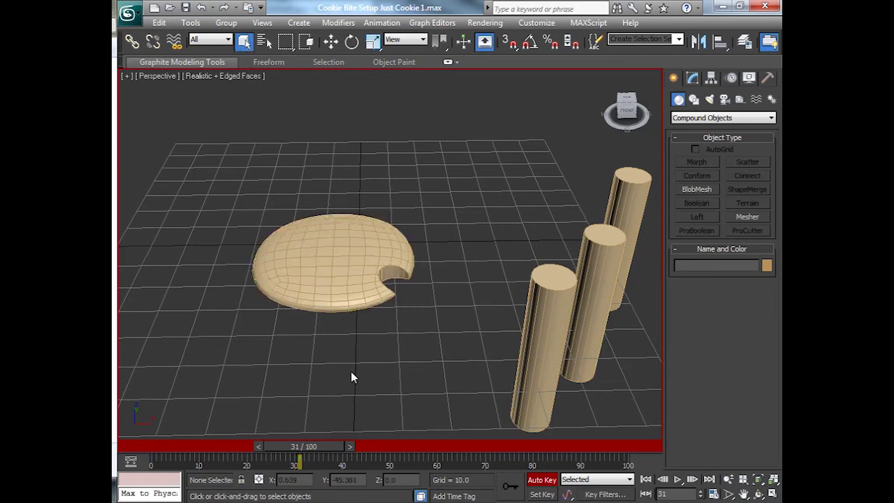
Step: At frame 42 toggle Auto Key off and on, select Cylinder001, and advance to frame 43
left_click_drag(300, 461, 363, 463)
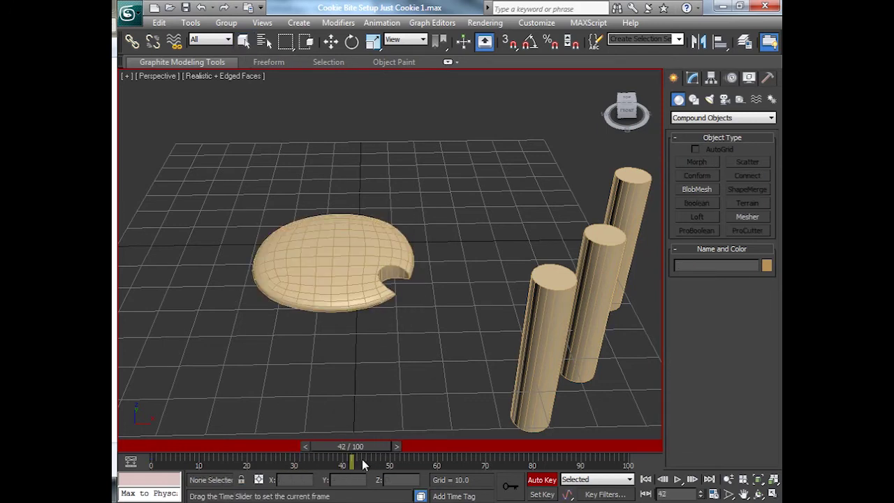
left_click(360, 265)
left_click(697, 231)
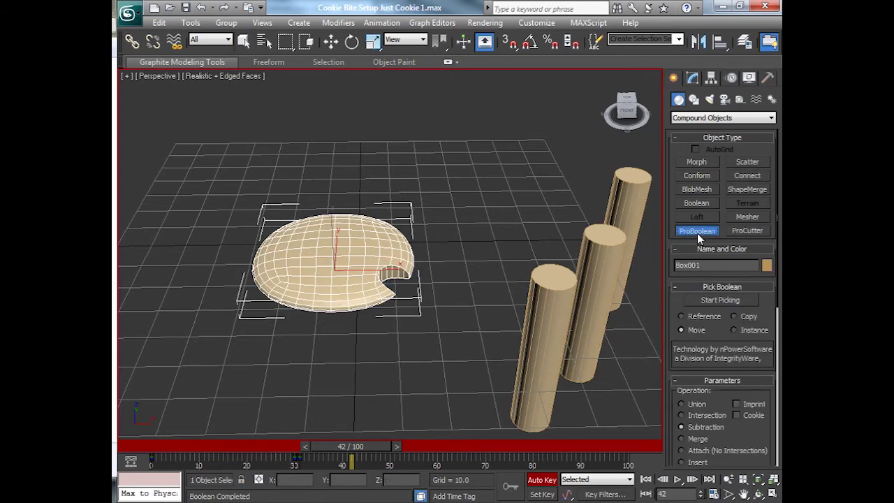
left_click(543, 482)
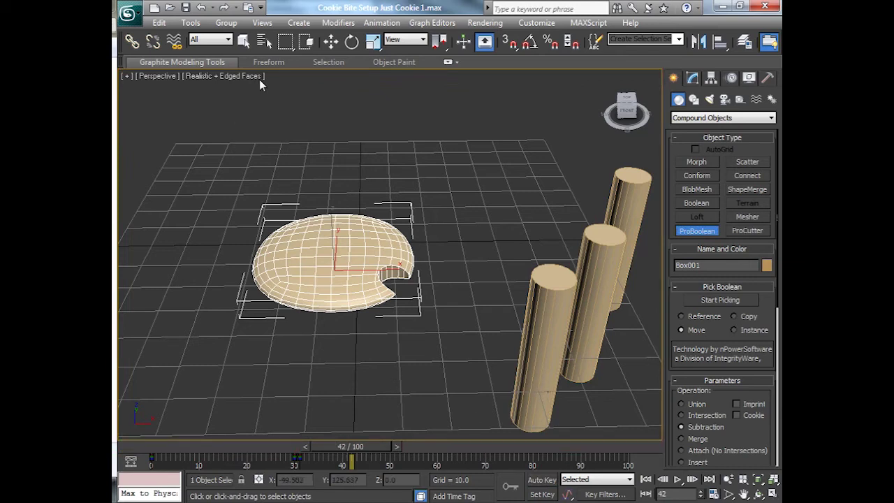
left_click(244, 41)
left_click(454, 327)
left_click(523, 379)
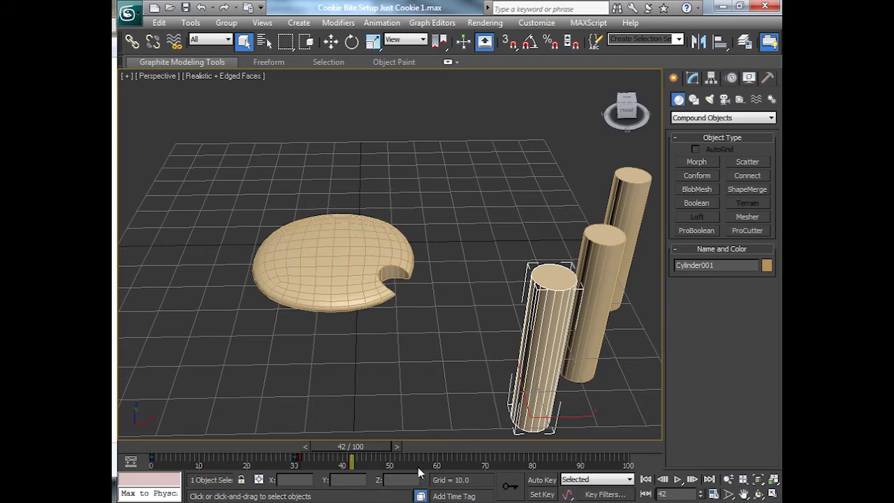
key("n")
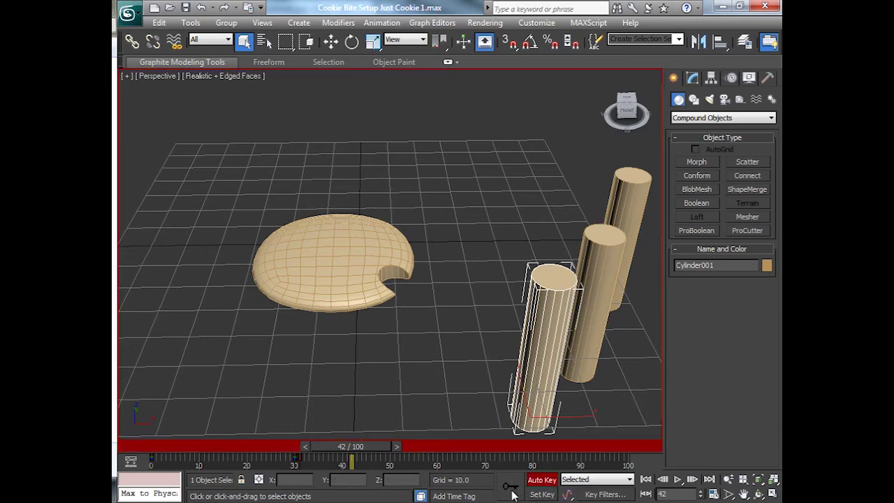
left_click(396, 447)
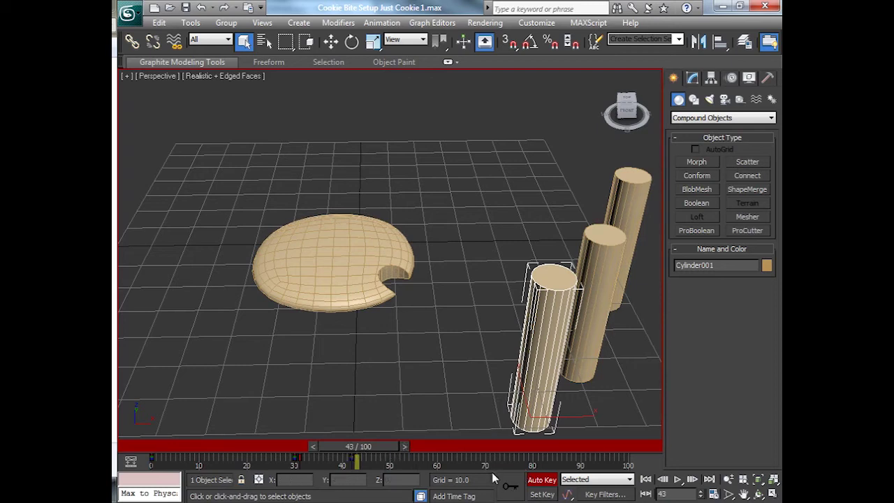
Step: Move Cylinder001 onto the cookie's edge beside the first bite and orbit to verify its placement
left_click(330, 42)
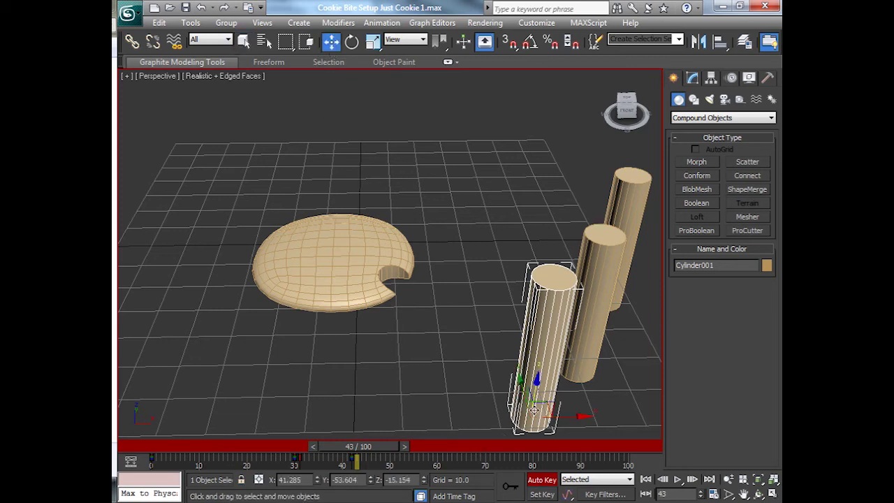
left_click_drag(542, 399, 569, 407)
left_click_drag(519, 382, 421, 283)
left_click_drag(555, 300, 453, 319)
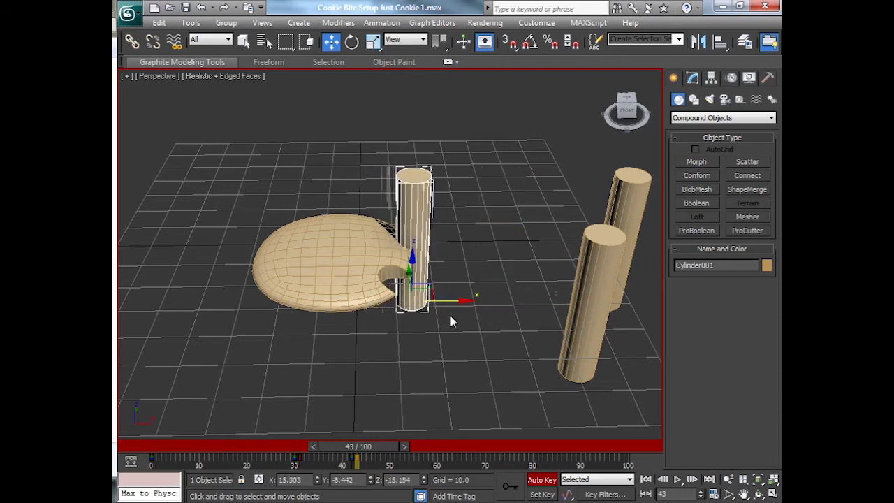
left_click_drag(423, 290, 425, 316)
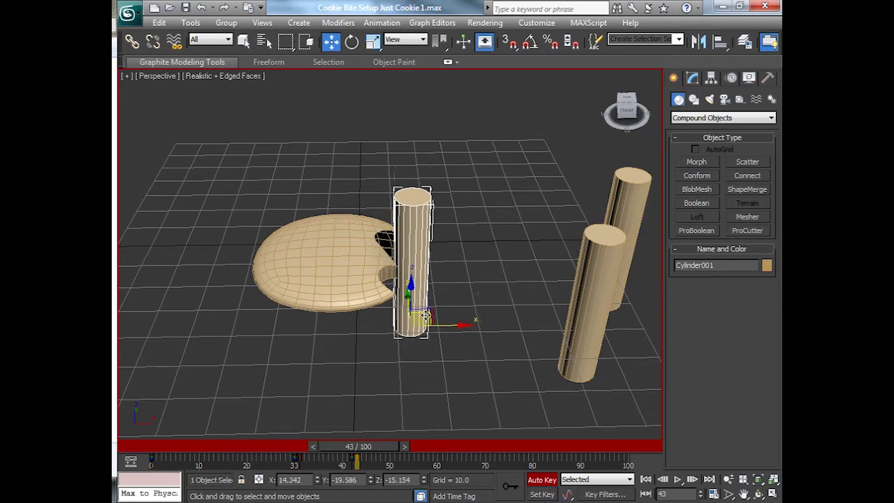
middle_click_drag(440, 357, 454, 368, "alt")
scroll(426, 377, "up", 3)
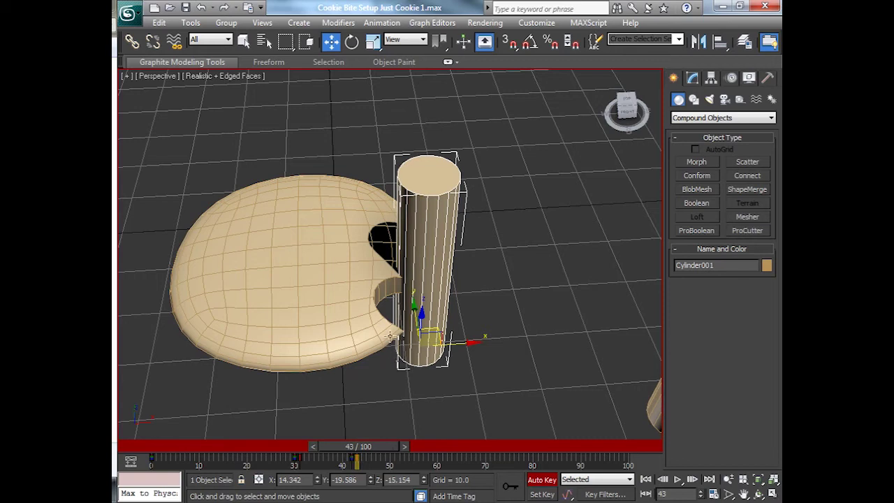
Step: Subtract Cylinder001 from the cookie using ProBoolean's Start Picking
left_click(372, 404)
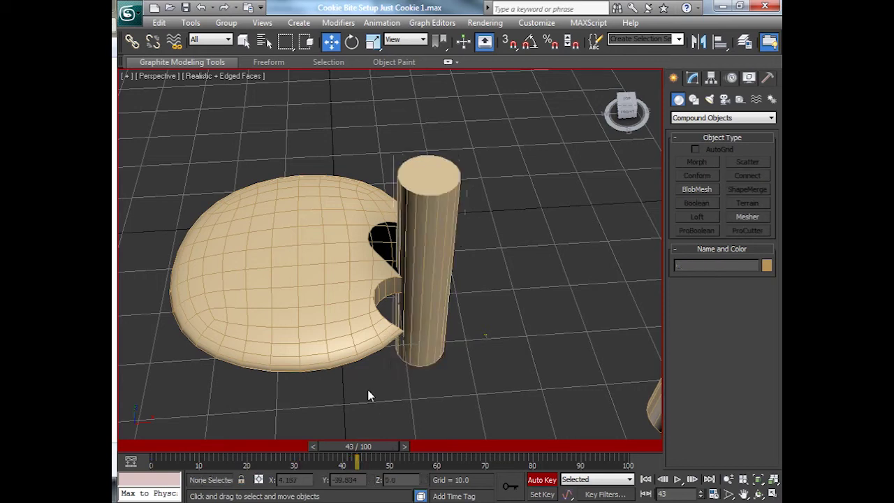
left_click(326, 310)
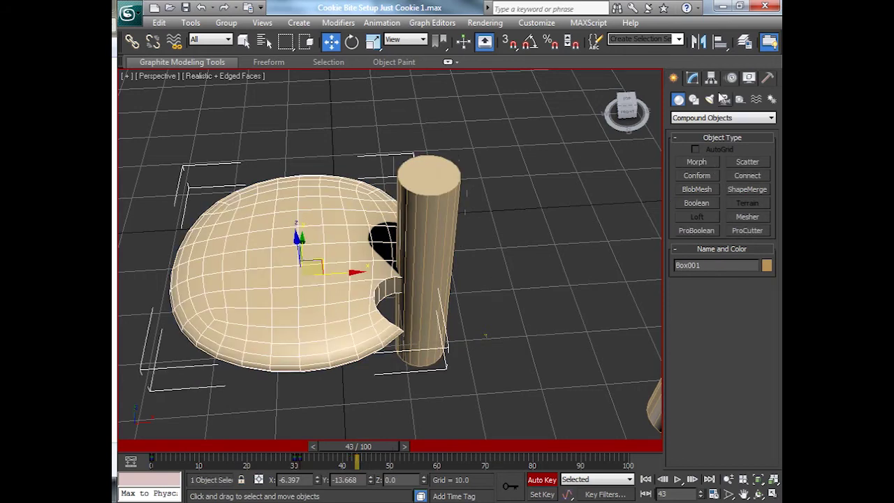
left_click(693, 78)
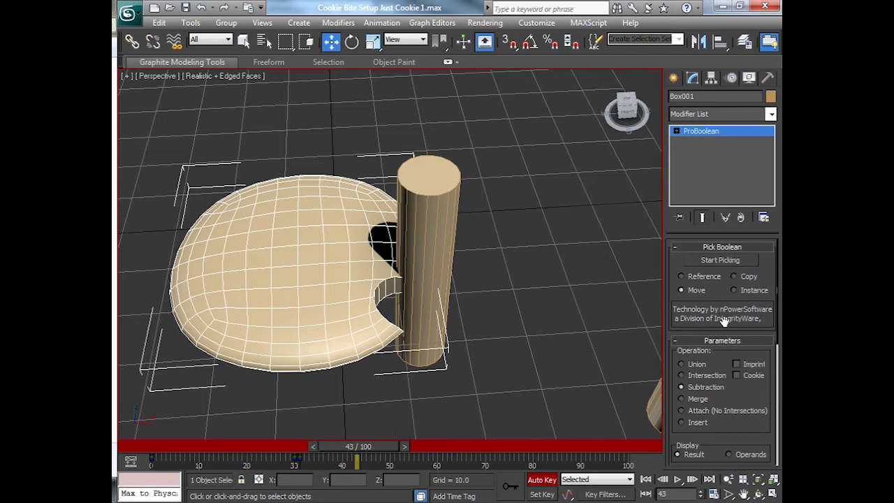
left_click(720, 259)
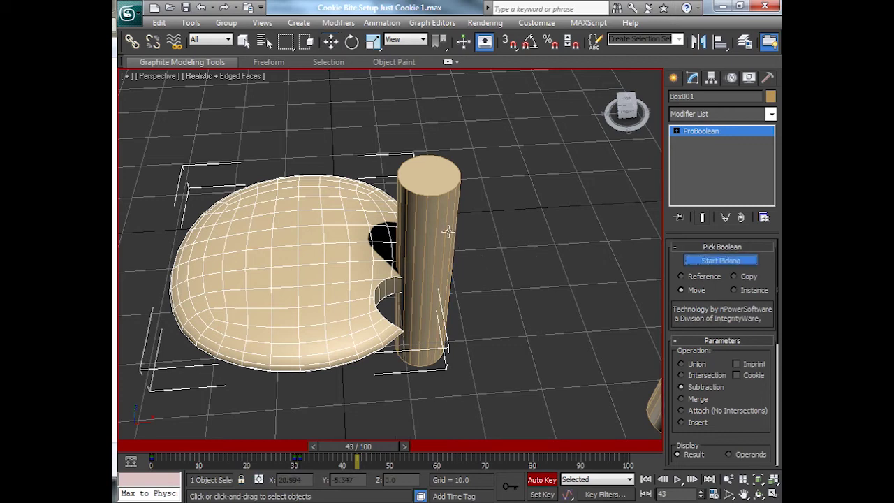
left_click(448, 225)
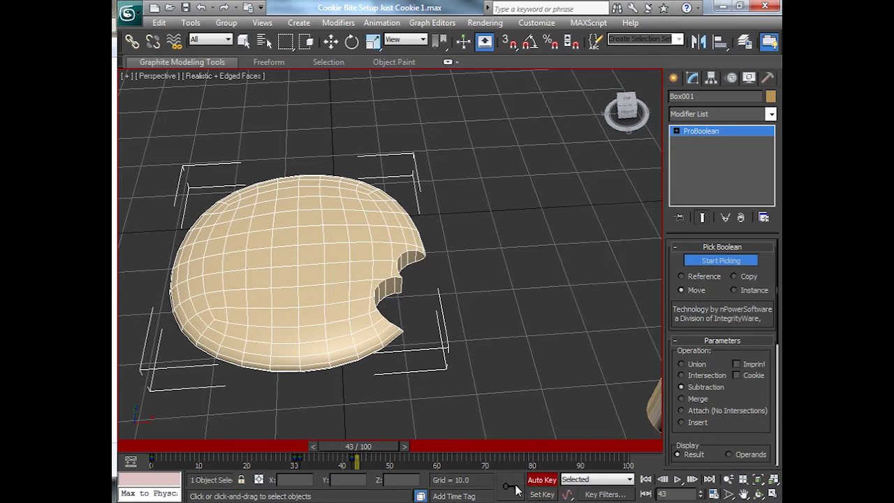
Step: Turn off Auto Key, then play and scrub the timeline to confirm the bite appears by frame 54
left_click_drag(389, 448, 300, 453)
left_click(541, 479)
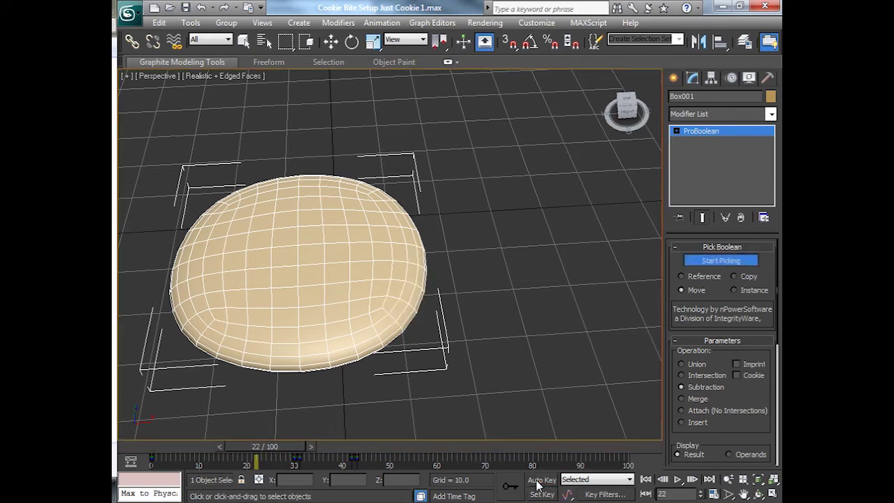
left_click(678, 480)
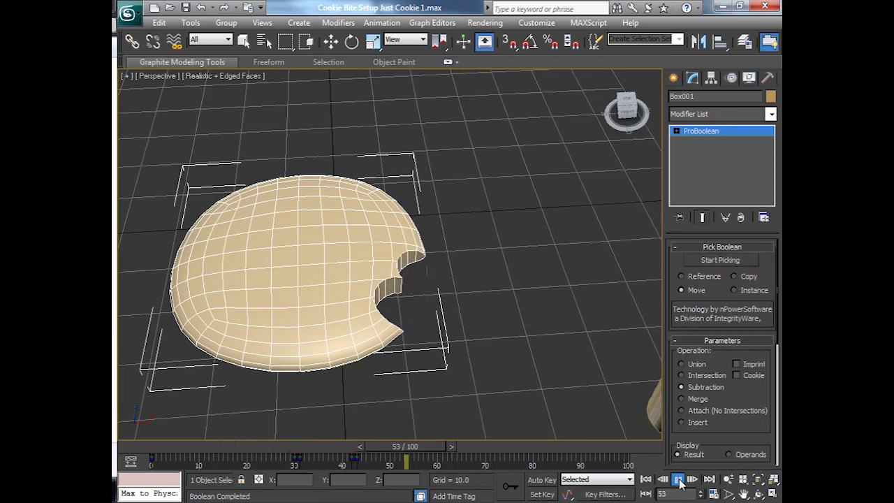
left_click(646, 481)
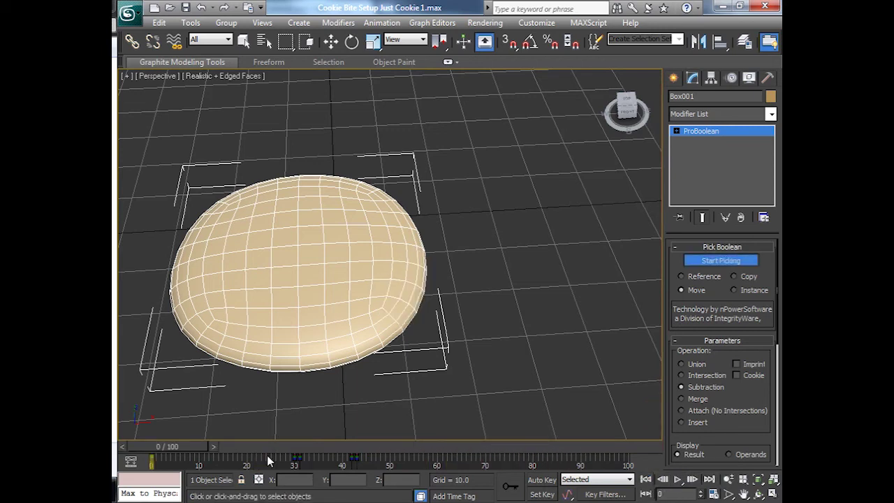
left_click_drag(160, 447, 402, 444)
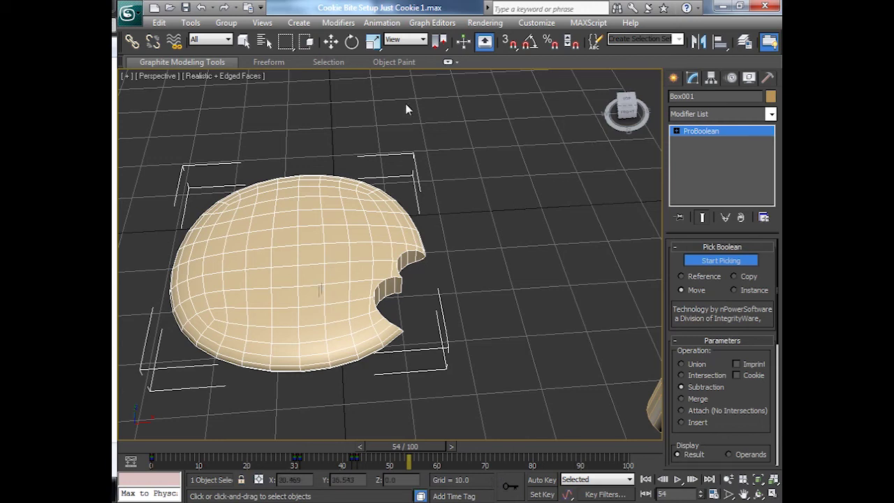
Step: Stop picking operands, turn Auto Key back on, and zoom the view out
left_click(244, 41)
left_click(329, 225)
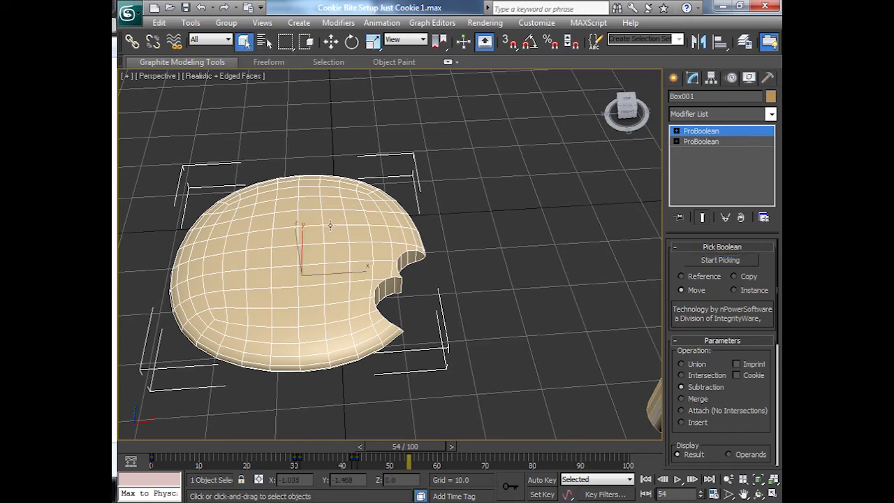
left_click(537, 481)
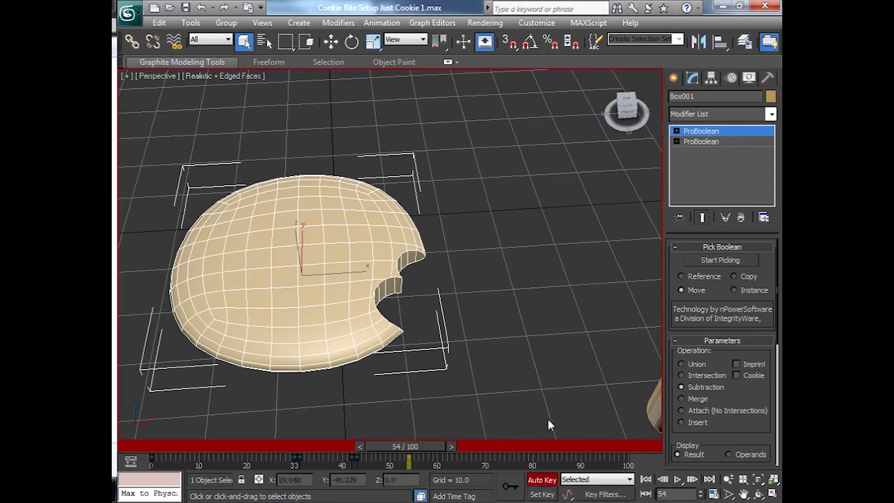
scroll(479, 391, "down", 6)
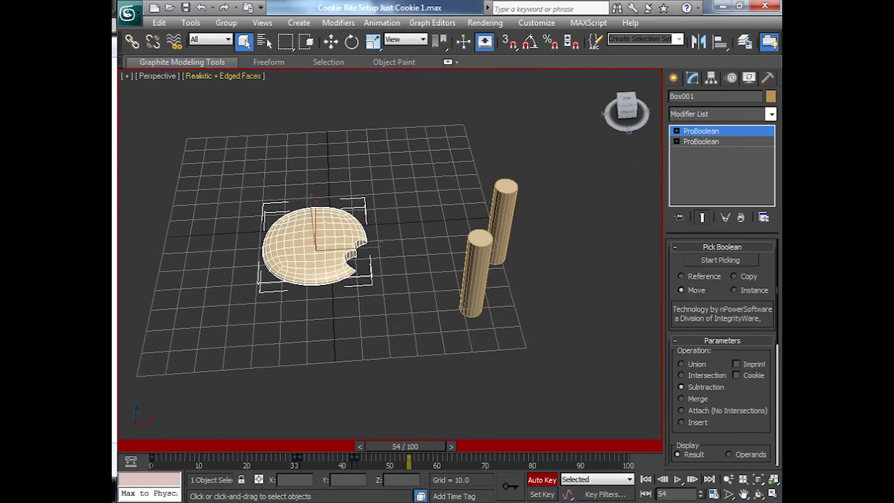
Step: Select the front cylinder with the Move tool, then the cookie, and advance to frame 55
left_click(243, 42)
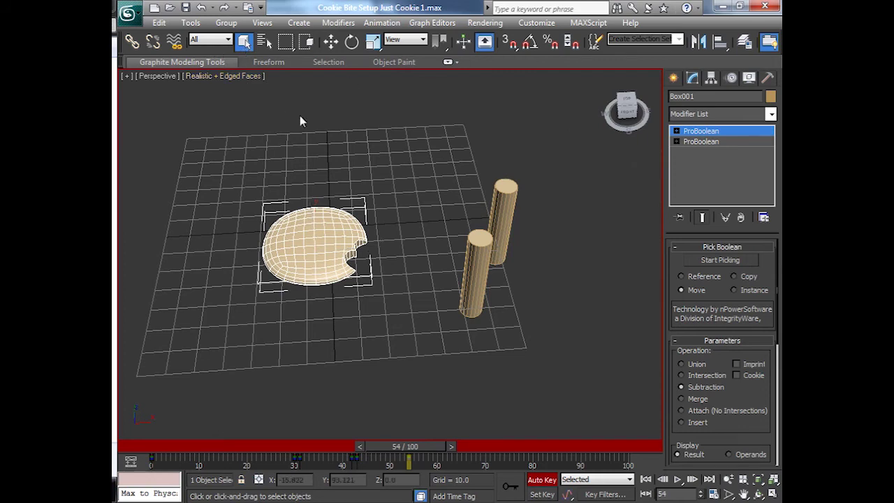
left_click(422, 247)
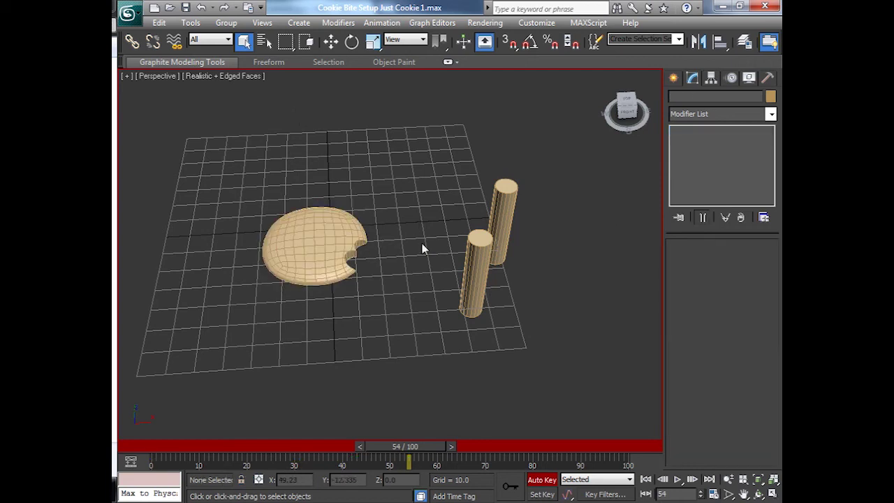
left_click(478, 280)
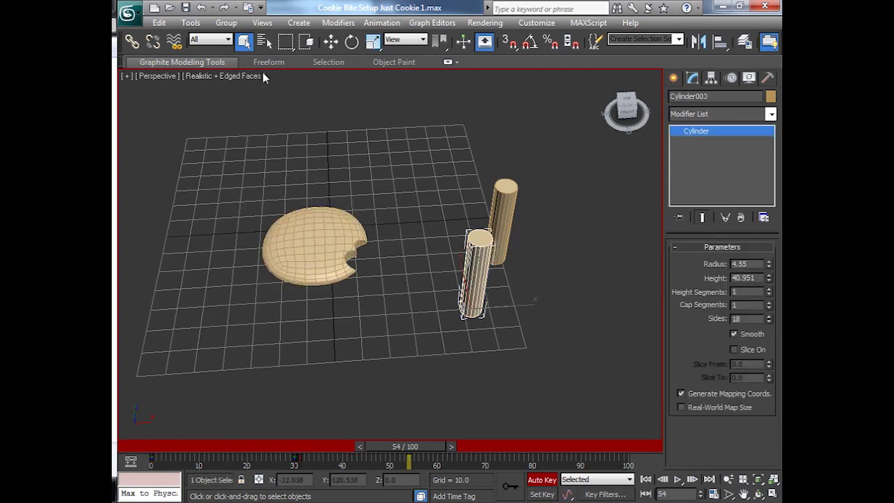
left_click(330, 43)
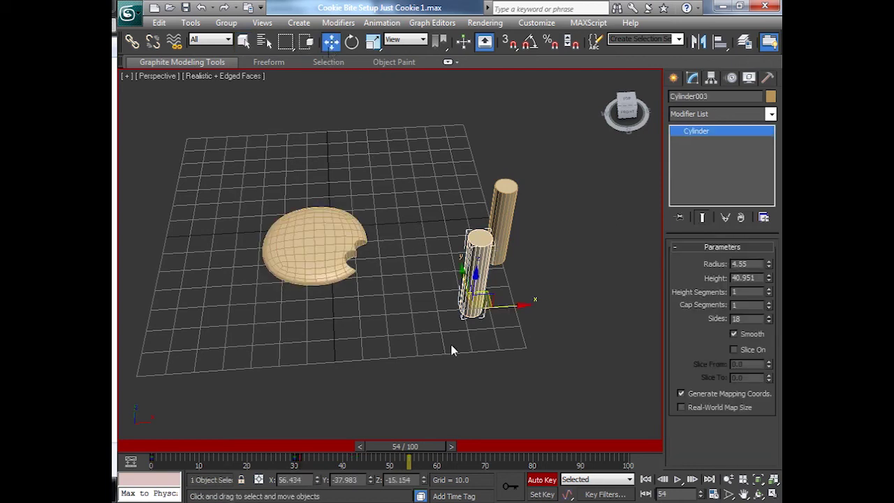
left_click(377, 273)
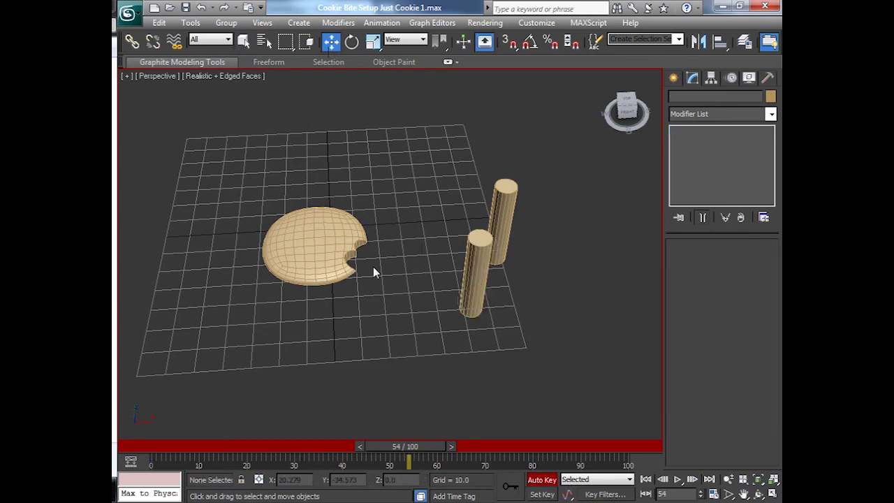
left_click(367, 266)
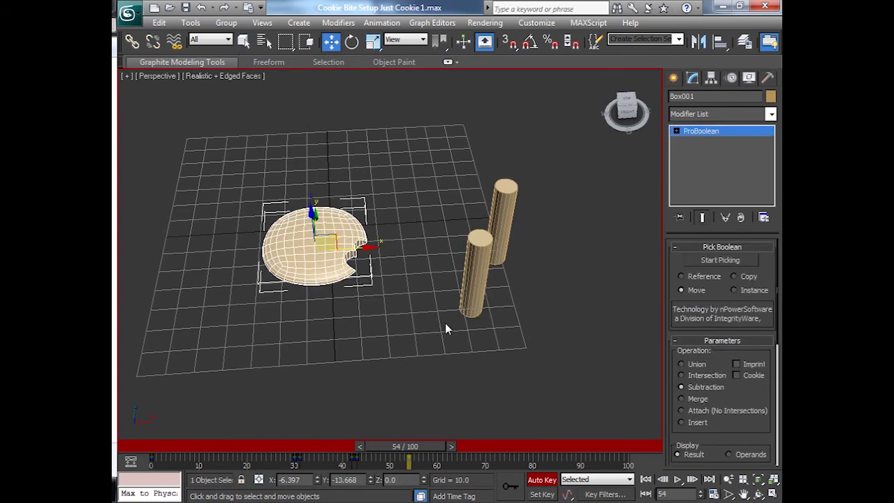
left_click(453, 445)
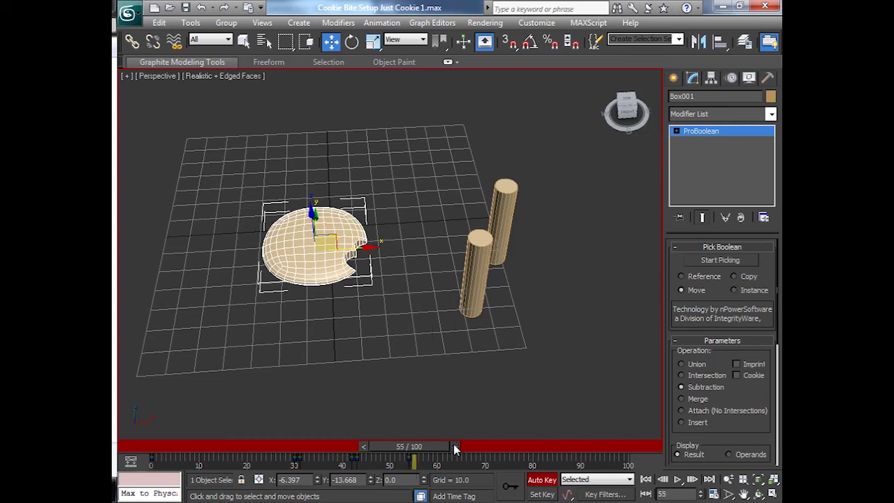
Step: Drag Cylinder003 into the cookie's edge beside the first bite, then orbit to check its placement
left_click(468, 286)
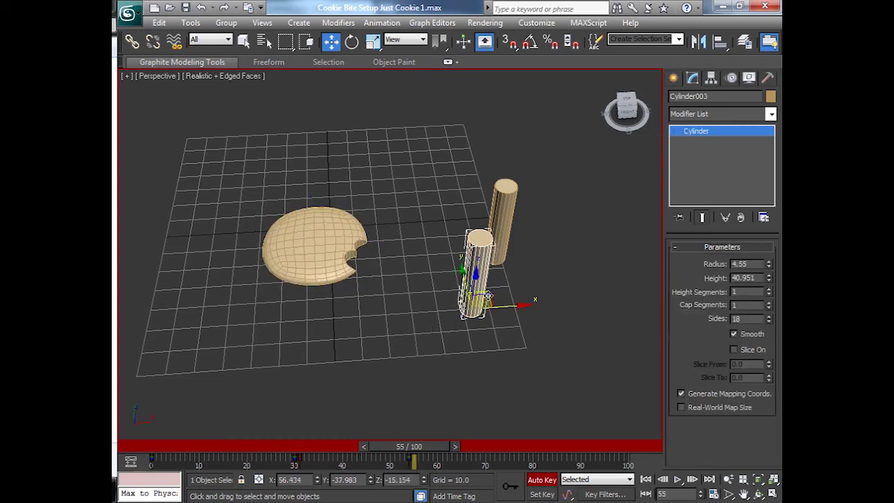
left_click_drag(487, 296, 367, 292)
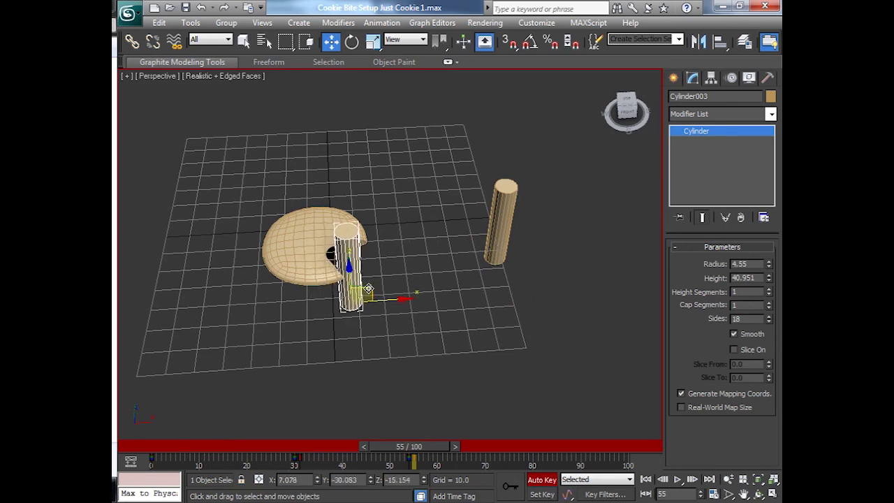
left_click(294, 204)
left_click(301, 231)
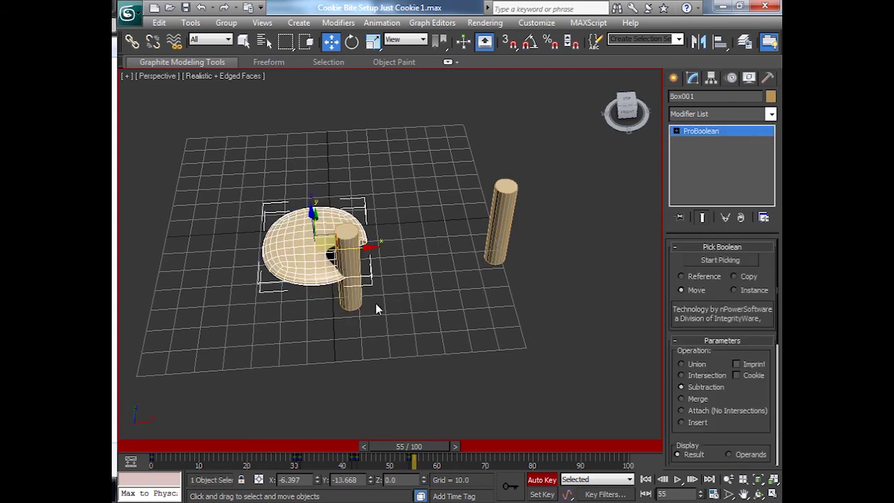
scroll(375, 309, "up", 10)
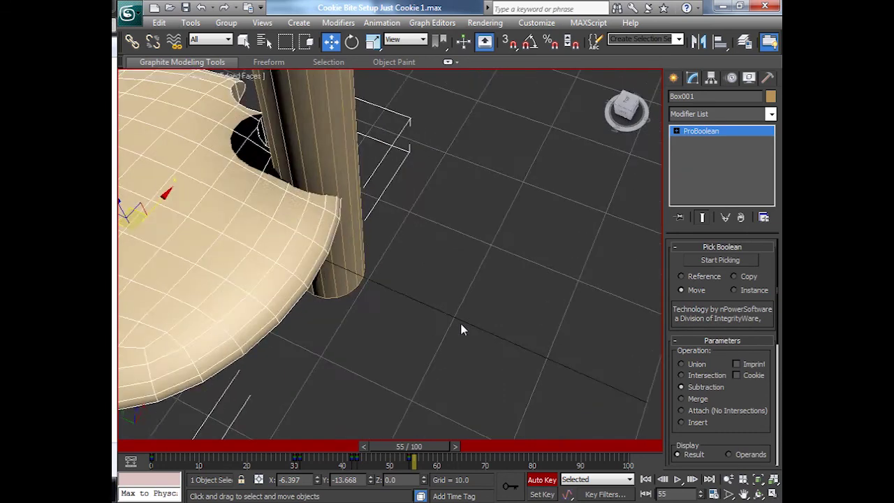
scroll(461, 329, "down", 3)
middle_click_drag(472, 332, 562, 300, "alt")
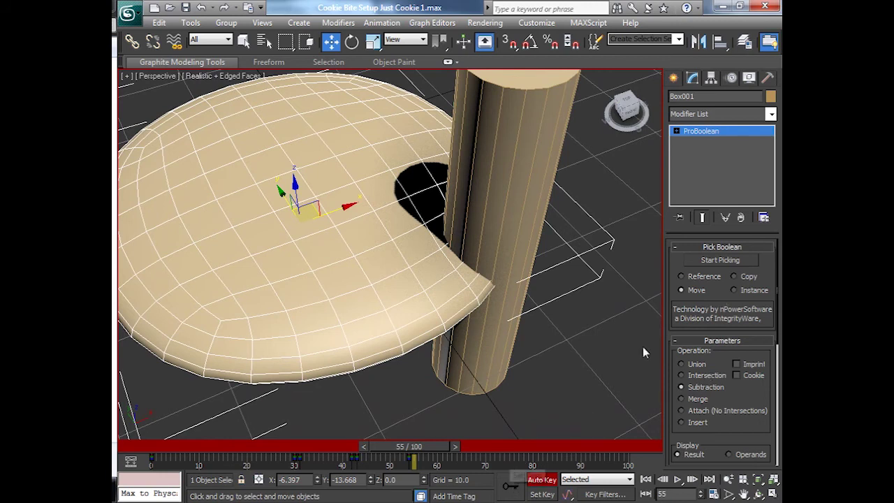
Step: Subtract Cylinder003 from the cookie in ProBoolean and switch Auto Key off
left_click(719, 259)
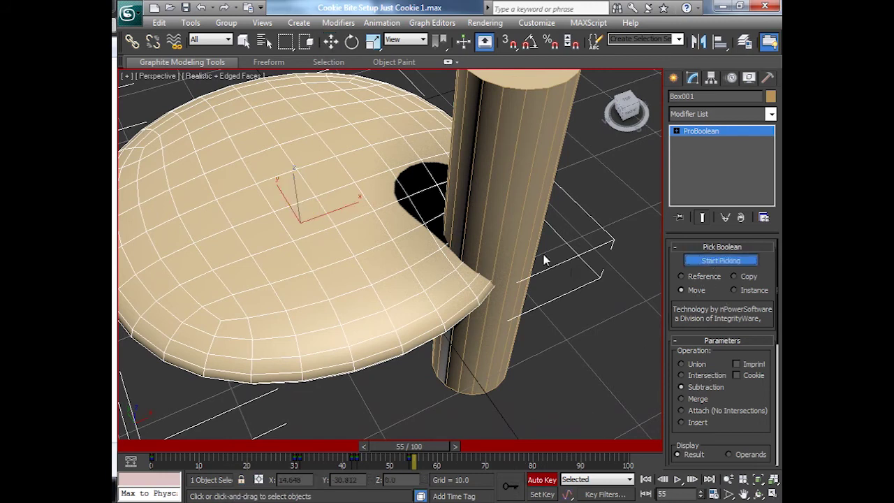
left_click(518, 207)
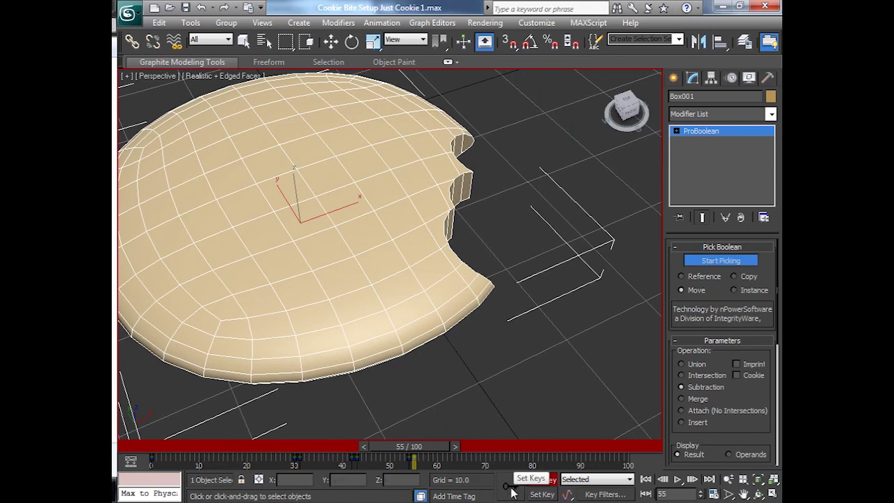
left_click(541, 479)
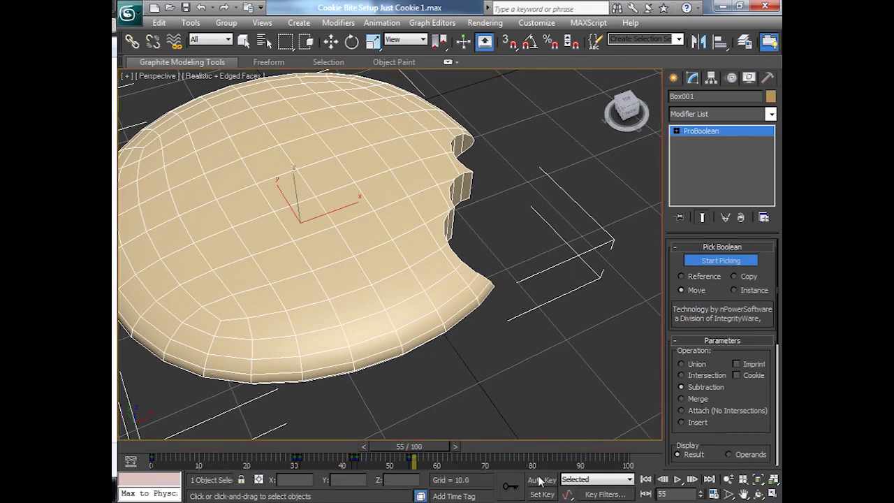
Step: Replay the animation from frame 0, orbiting around the cookie as both bites appear
left_click(645, 479)
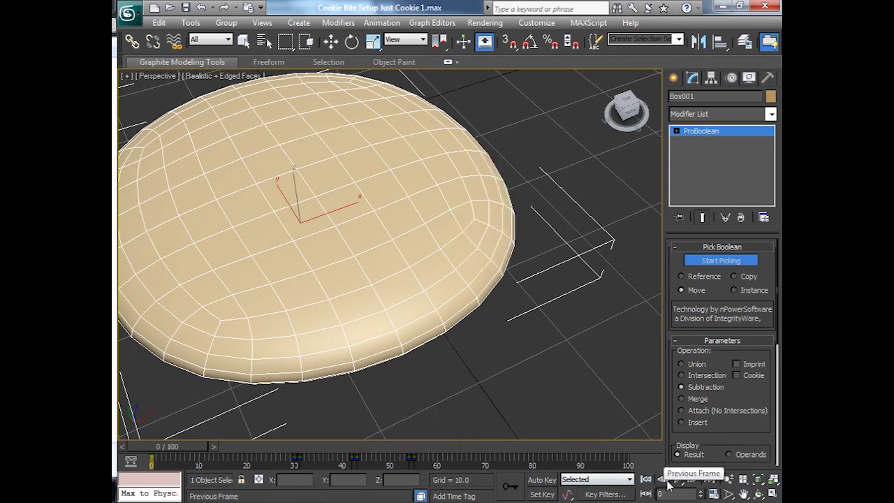
left_click(676, 479)
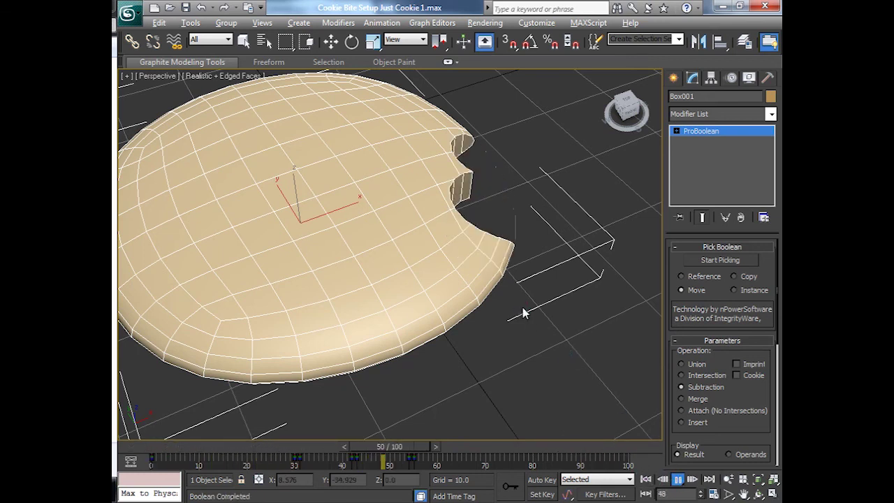
middle_click_drag(523, 314, 445, 277, "alt")
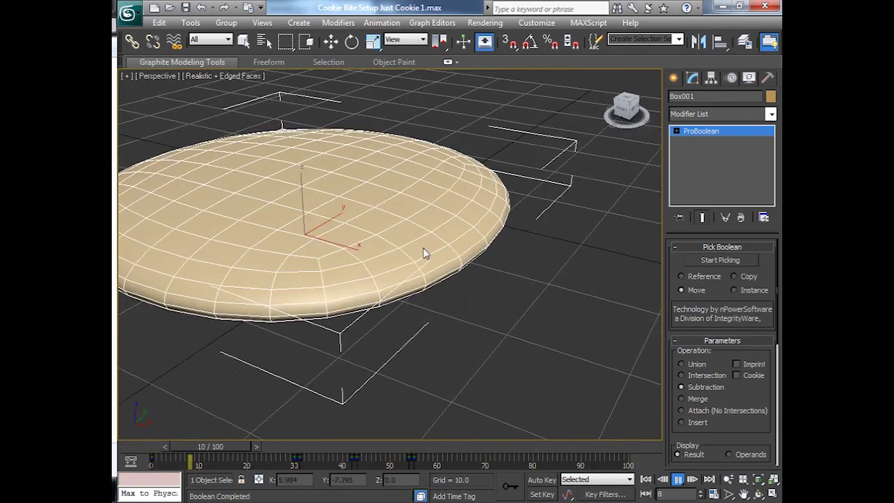